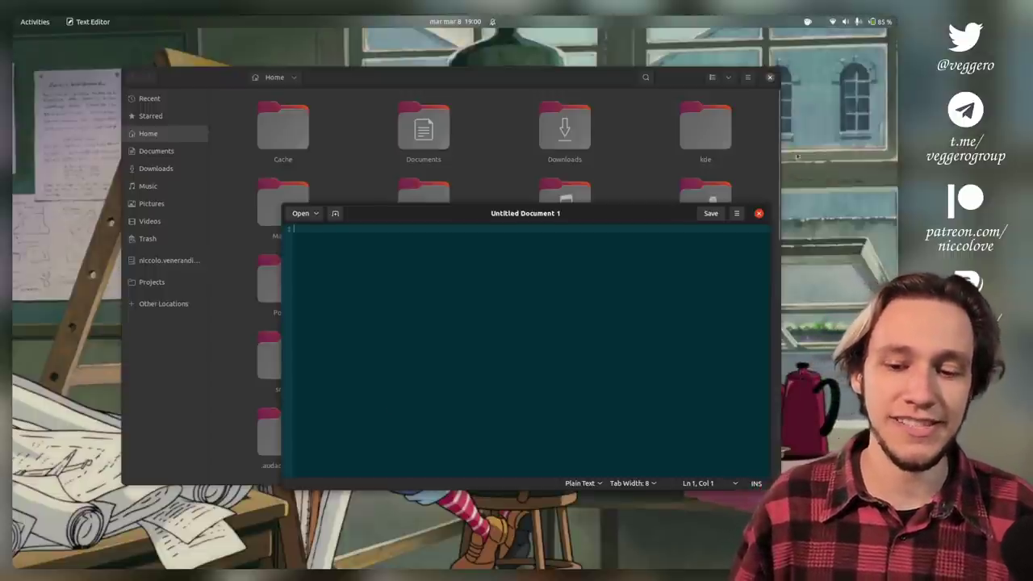
# View the system menu with its volume, network and power entries, and close it again
pyautogui.click(865, 22)
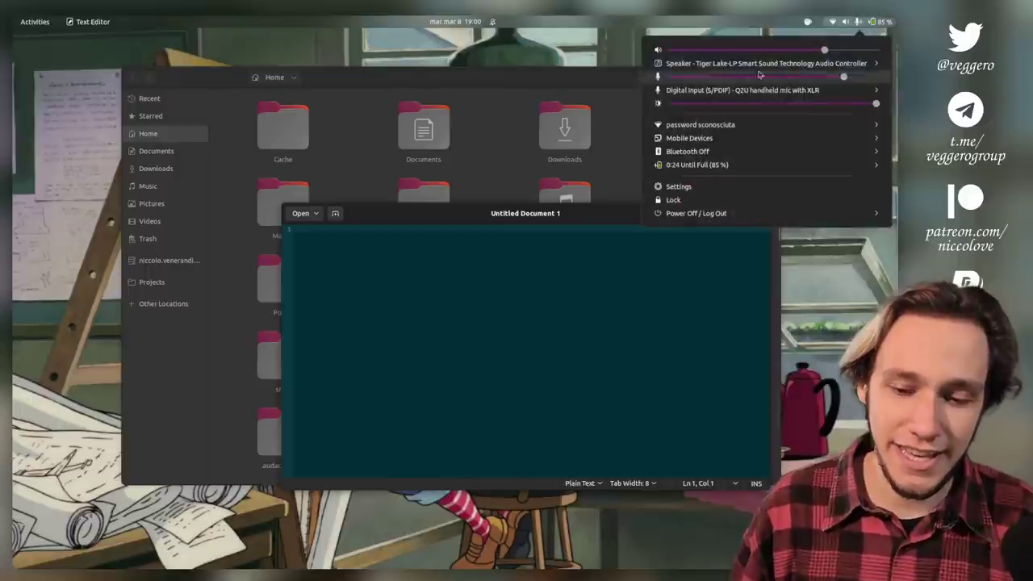
pyautogui.click(887, 19)
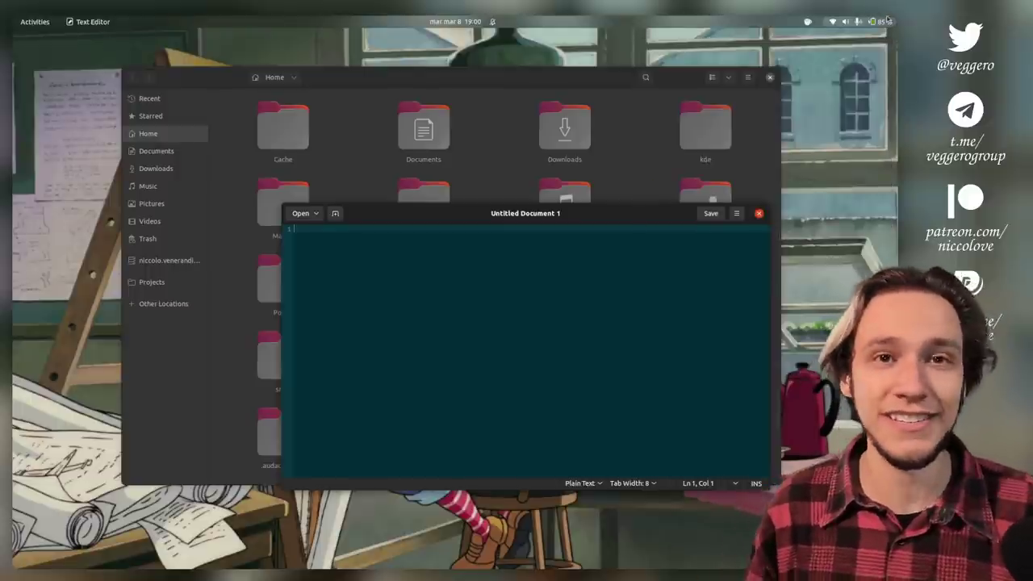
pyautogui.click(887, 19)
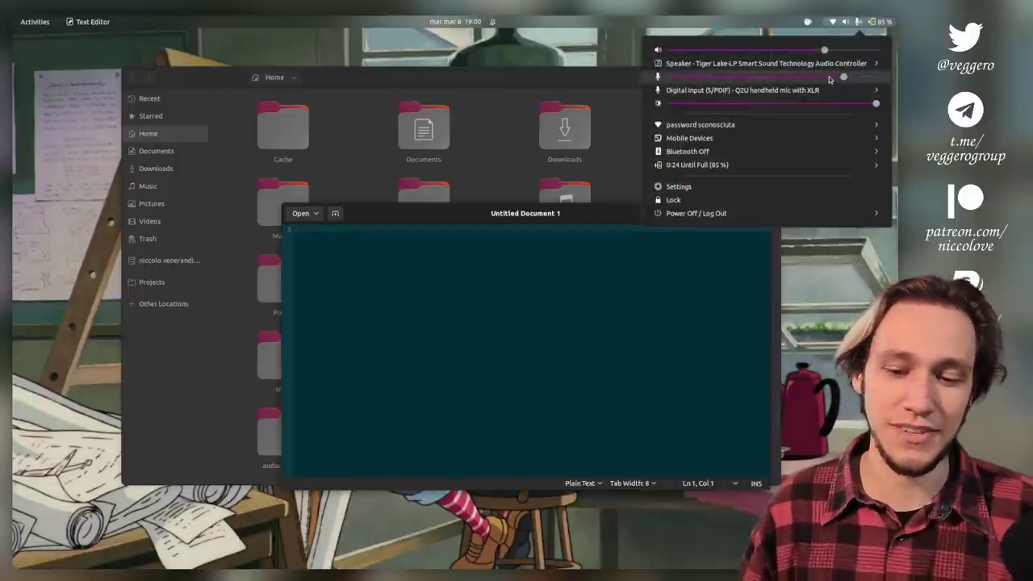
pyautogui.click(887, 20)
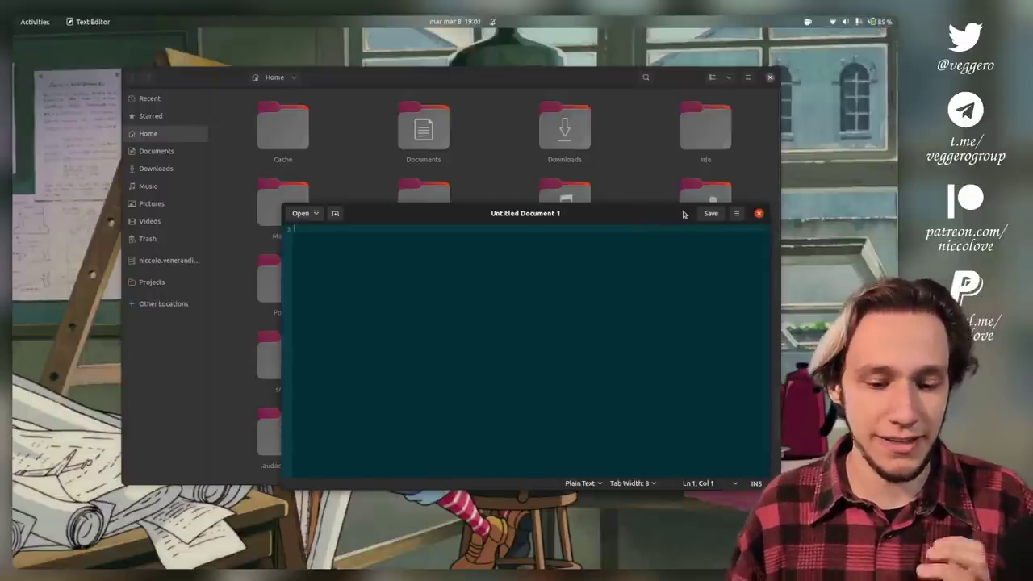
# Bring the Files window in front of the text editor from the window overview
pyautogui.press('super')
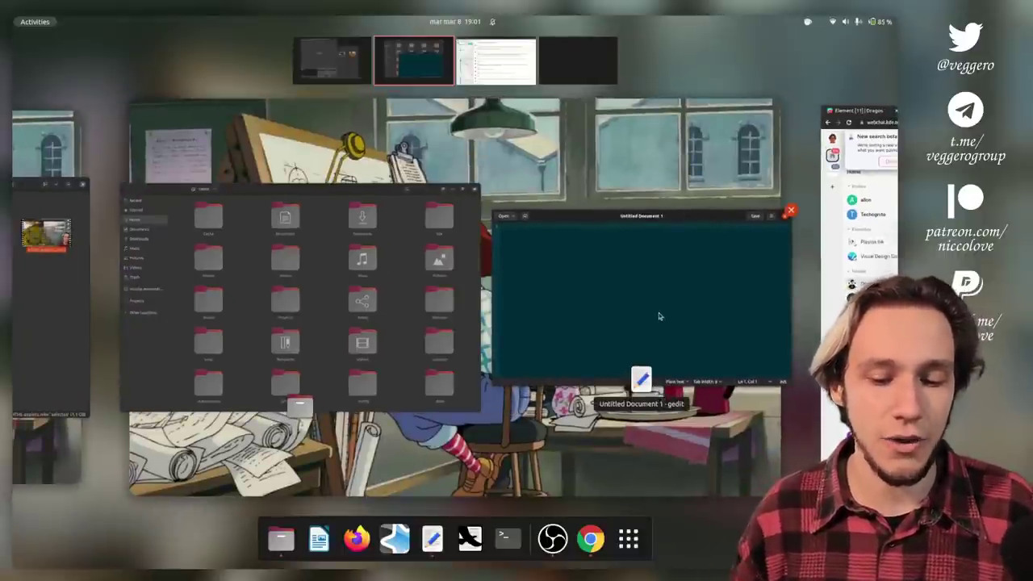
pyautogui.click(403, 302)
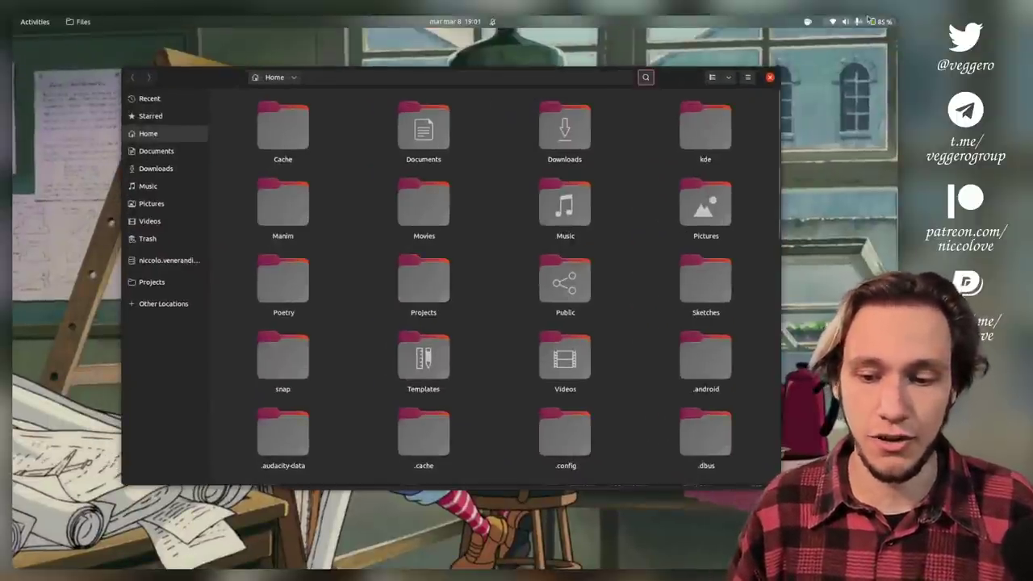
# Examine the sound output, sound input and Wi-Fi options in the system menu, and close it
pyautogui.click(868, 19)
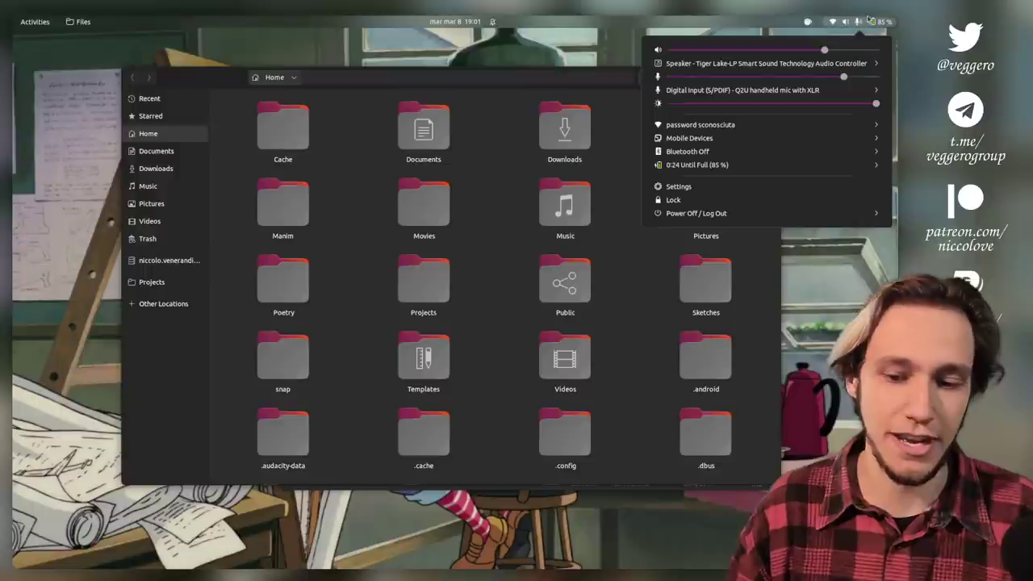
pyautogui.click(751, 63)
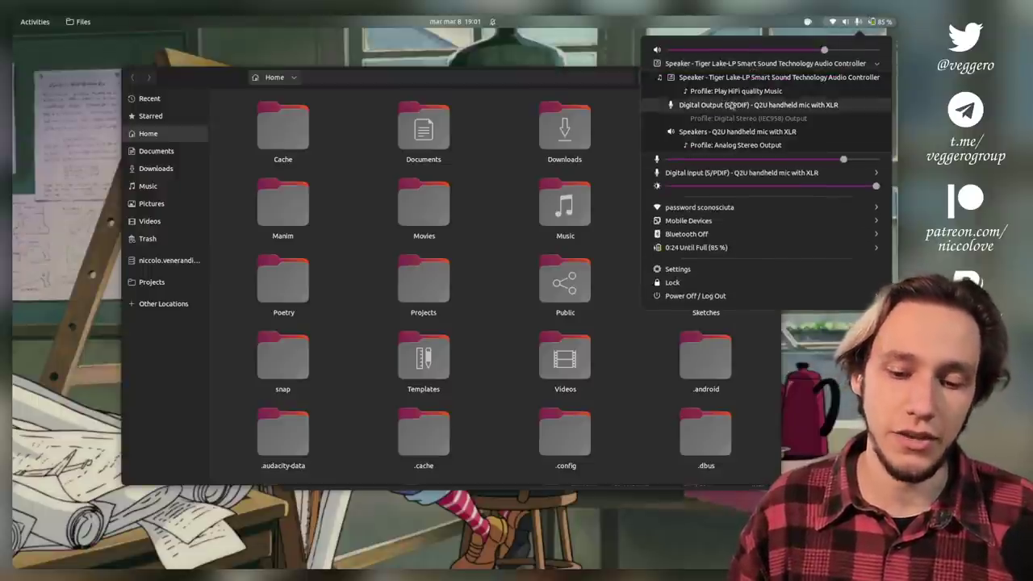
pyautogui.click(735, 172)
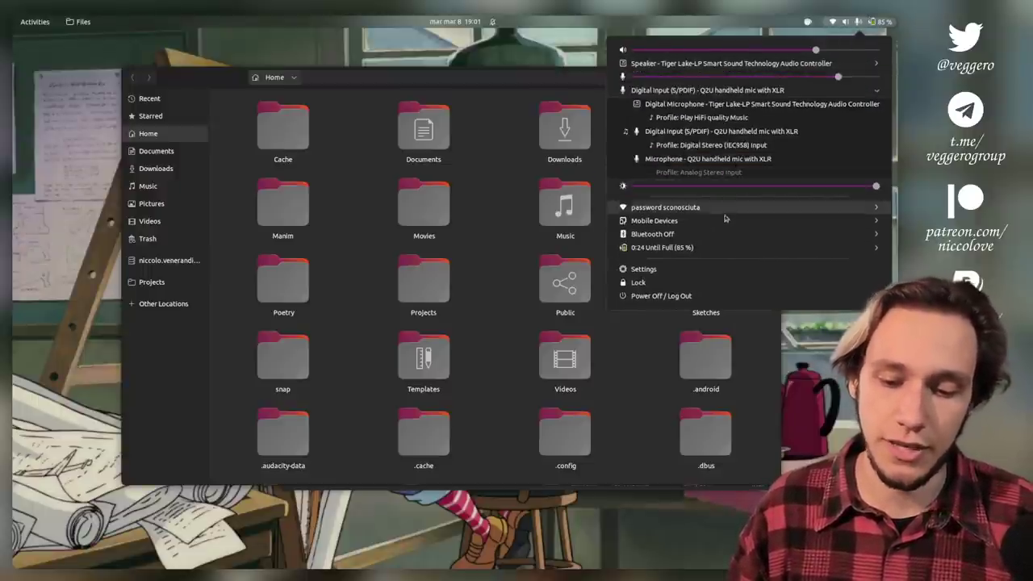
pyautogui.click(686, 207)
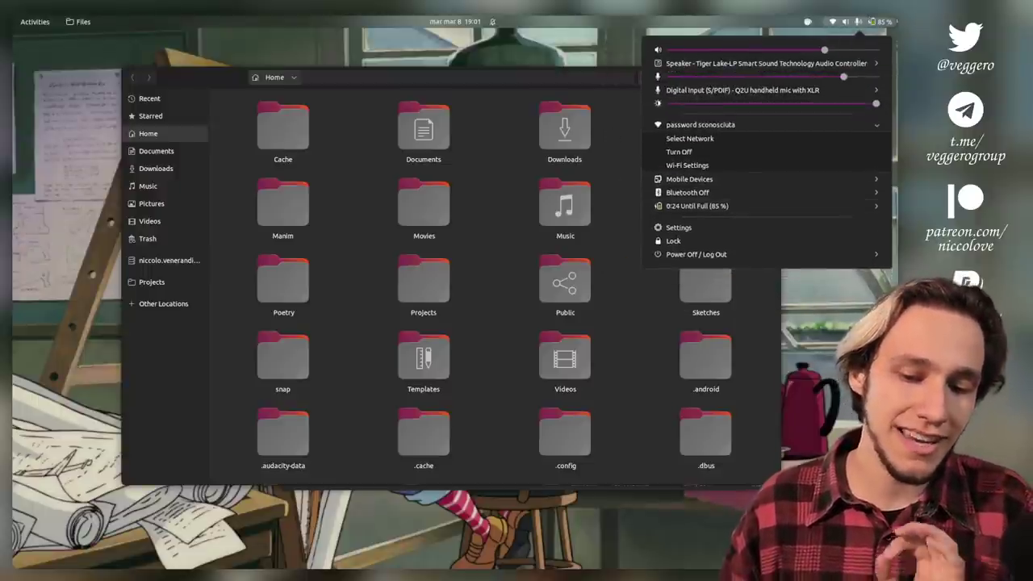
pyautogui.click(894, 21)
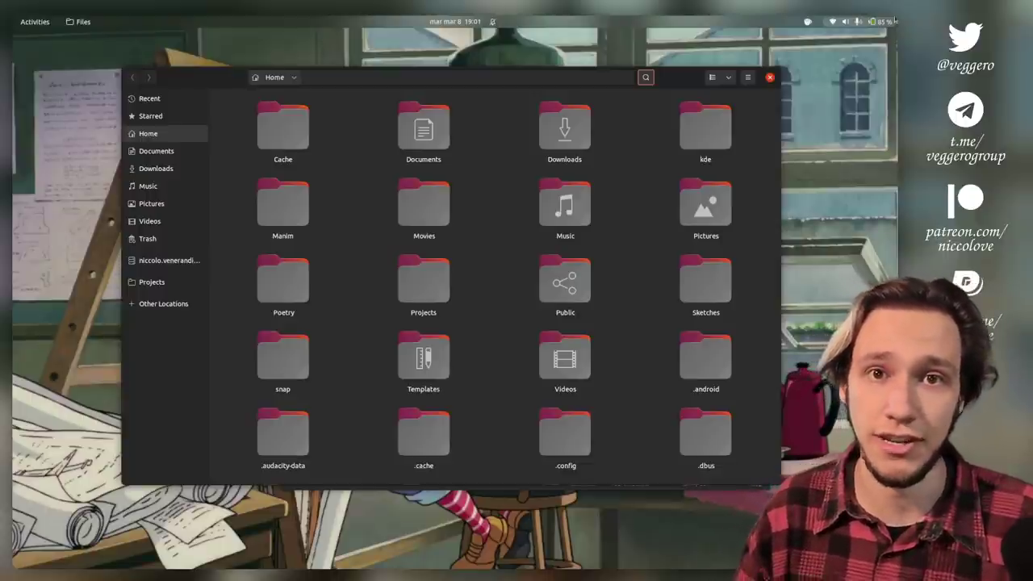
# View the activities overview with the open windows and workspaces, and return to the Files window
pyautogui.press('super')
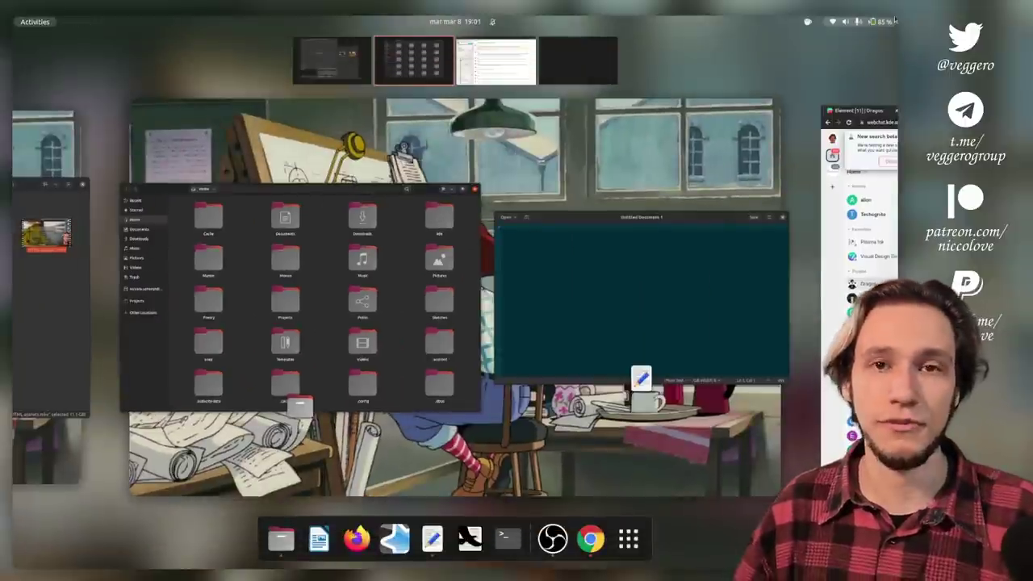
pyautogui.click(681, 155)
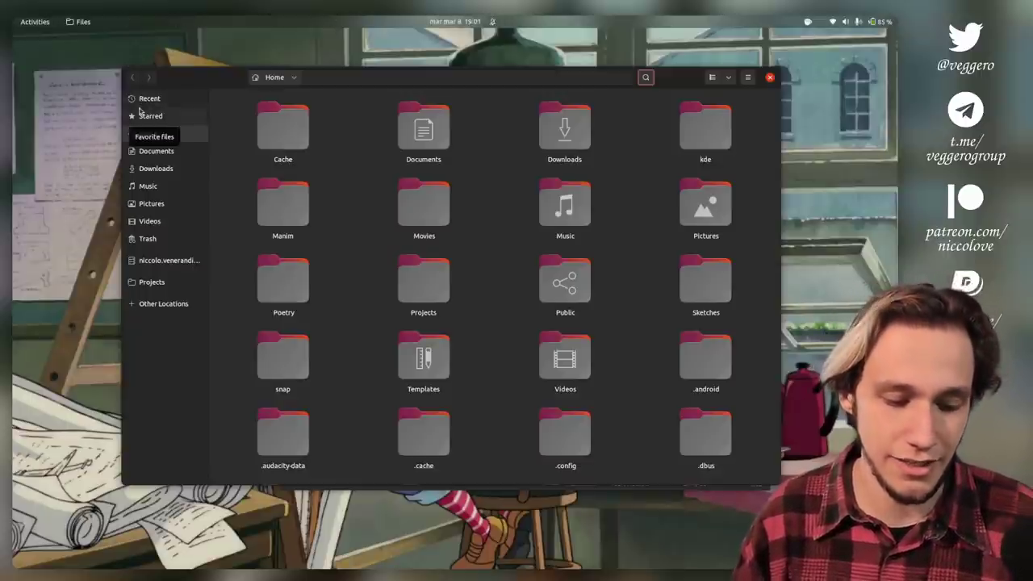
pyautogui.press('super')
pyautogui.press('super')
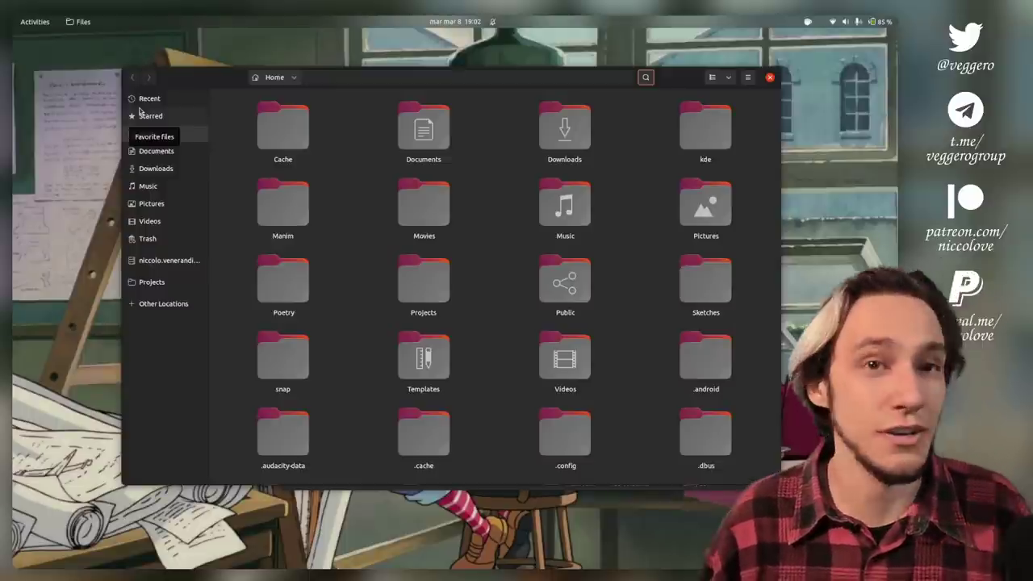
# Show the available Wi-Fi networks, select the currently connected one and cancel the network selection
pyautogui.click(857, 20)
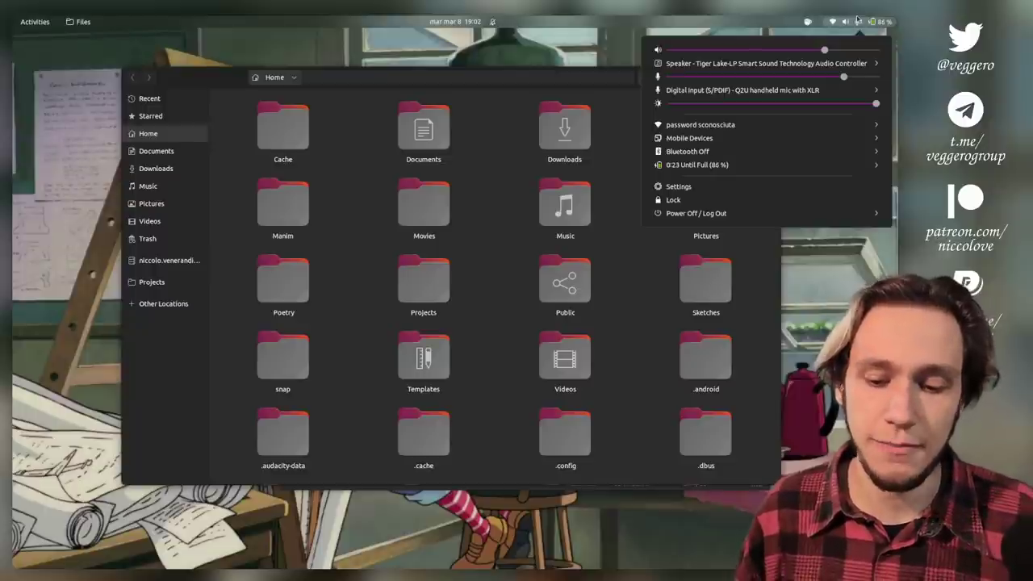
pyautogui.click(774, 123)
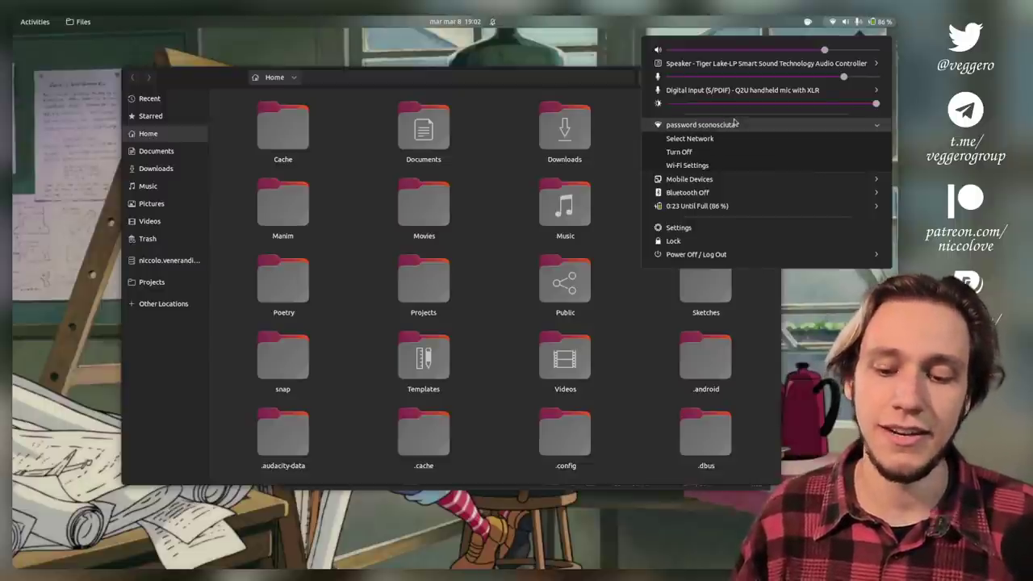
pyautogui.click(697, 139)
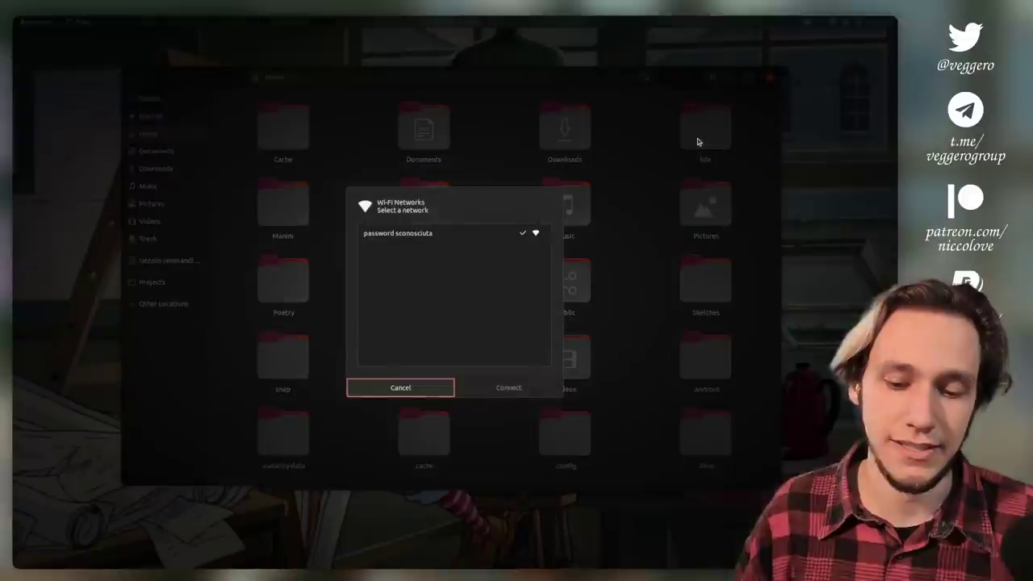
pyautogui.click(458, 234)
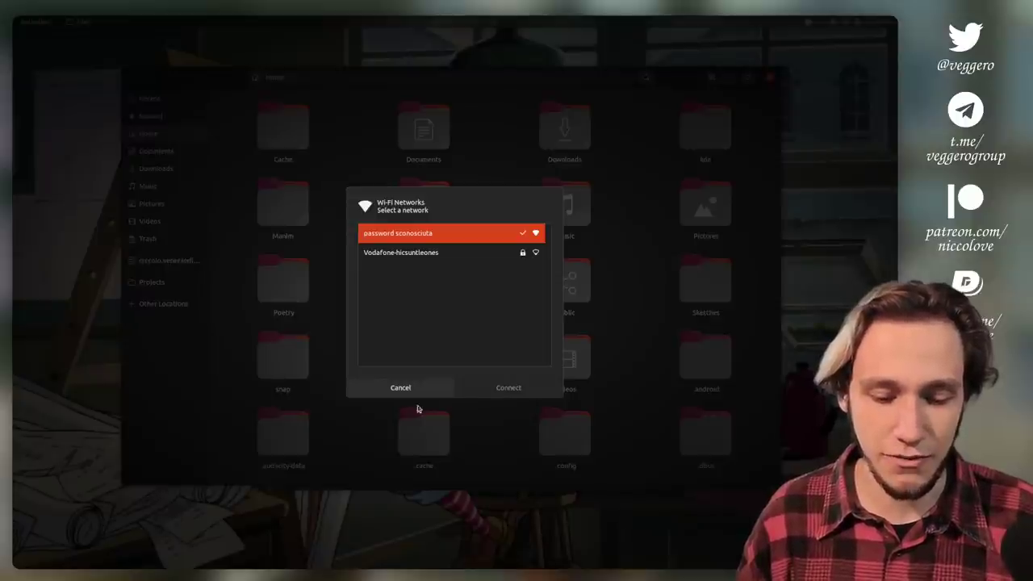
pyautogui.click(393, 389)
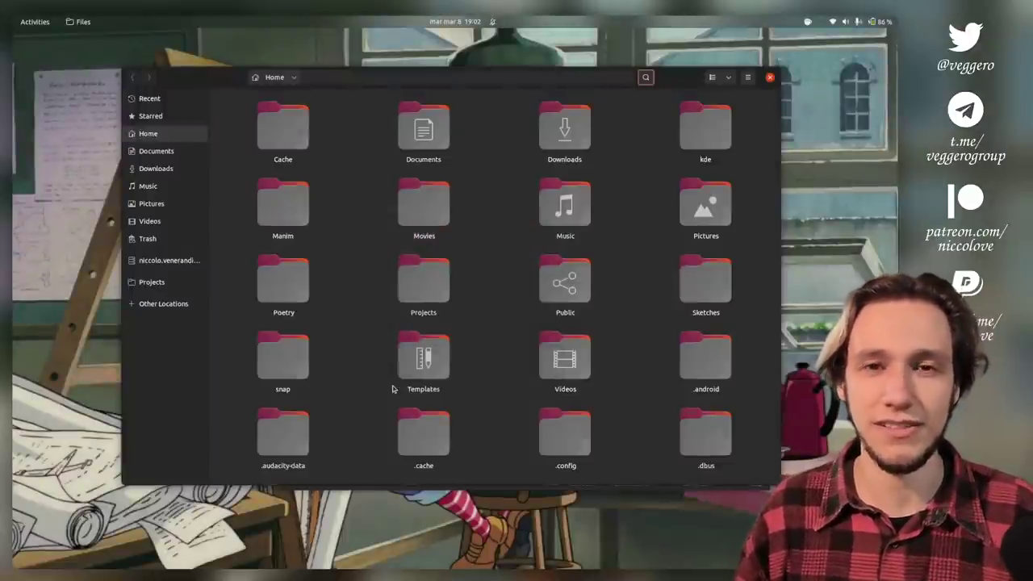
# Look at the Wi-Fi network selection dialog once more and dismiss it
pyautogui.click(883, 21)
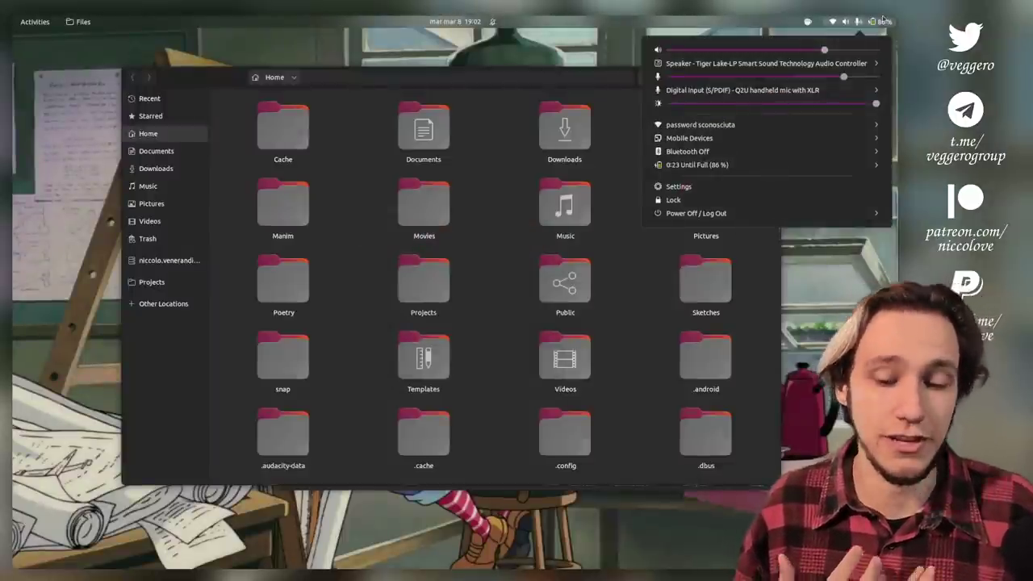
pyautogui.click(723, 124)
pyautogui.click(690, 138)
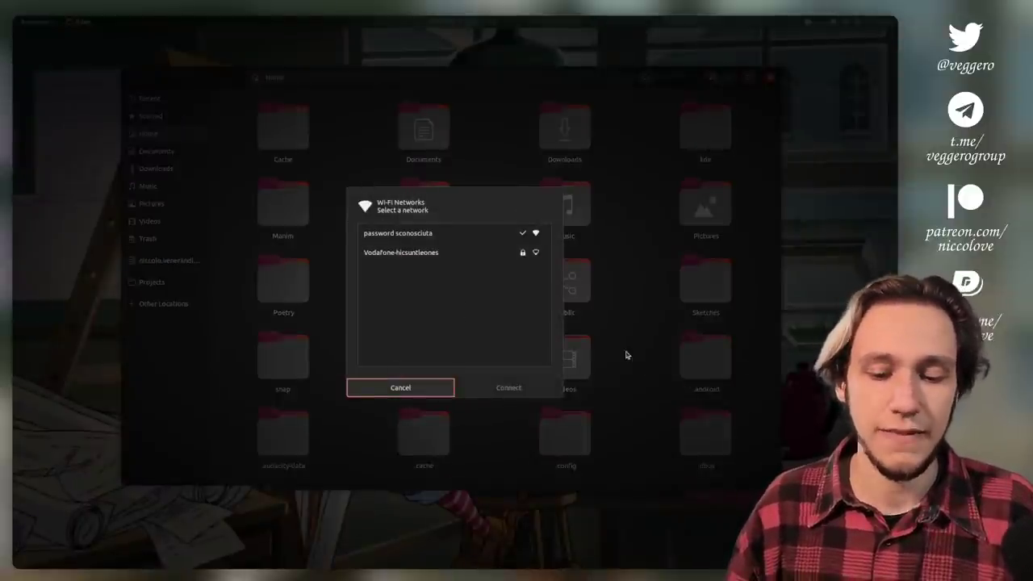
pyautogui.click(419, 386)
# Compare the Wi-Fi options with the Bluetooth options in the system menu
pyautogui.click(855, 21)
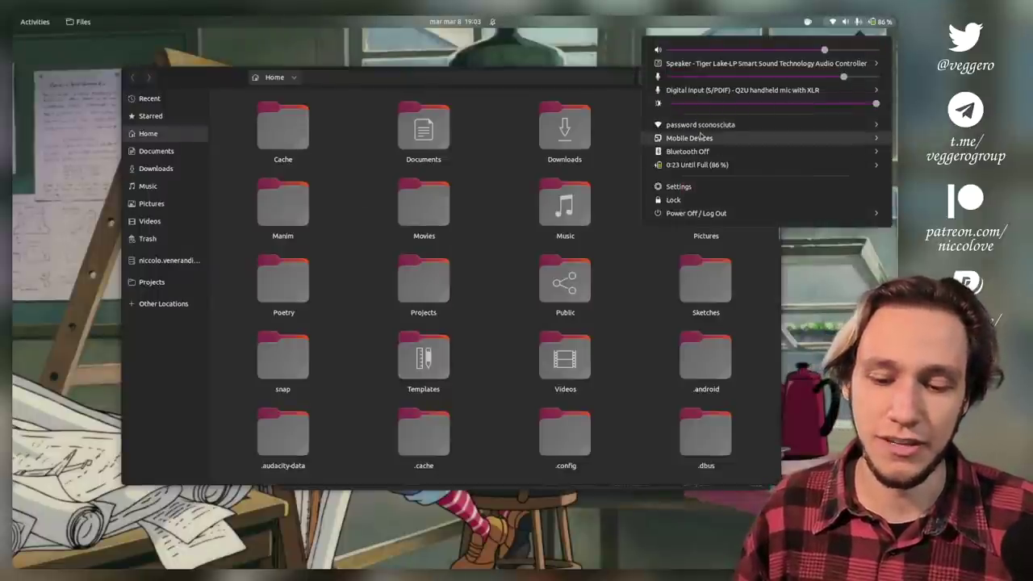
pyautogui.click(699, 126)
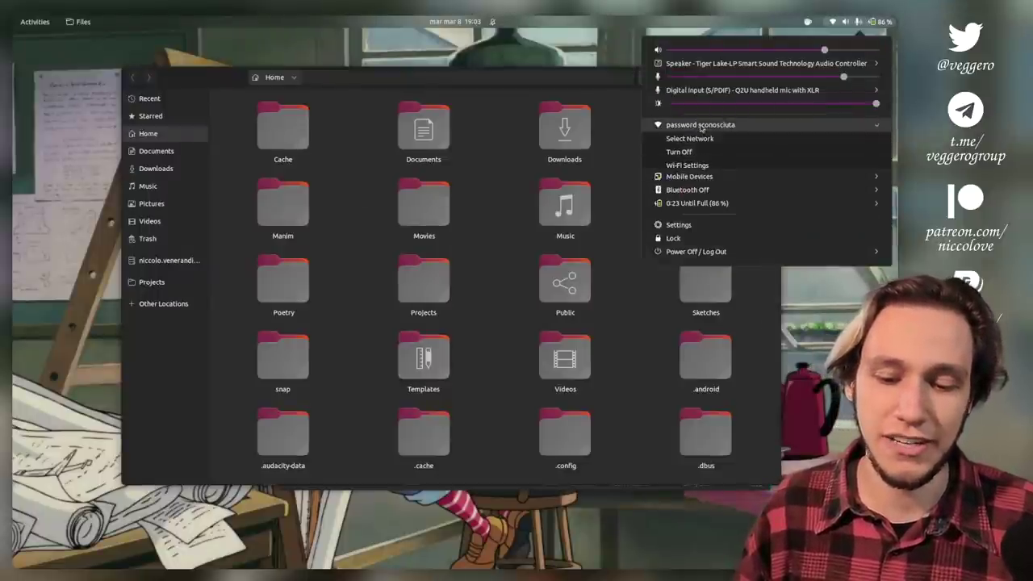
pyautogui.click(686, 192)
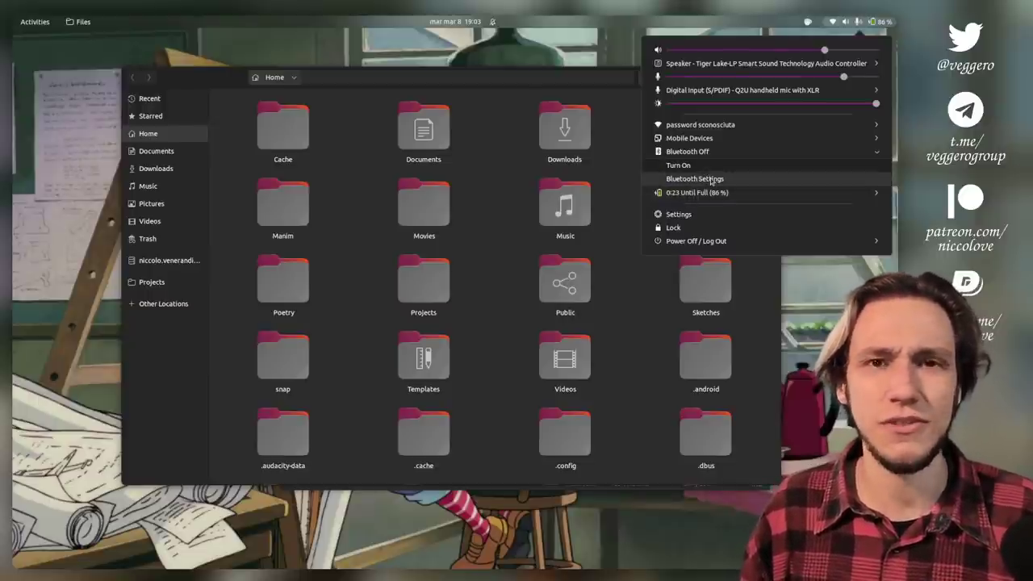
pyautogui.click(703, 125)
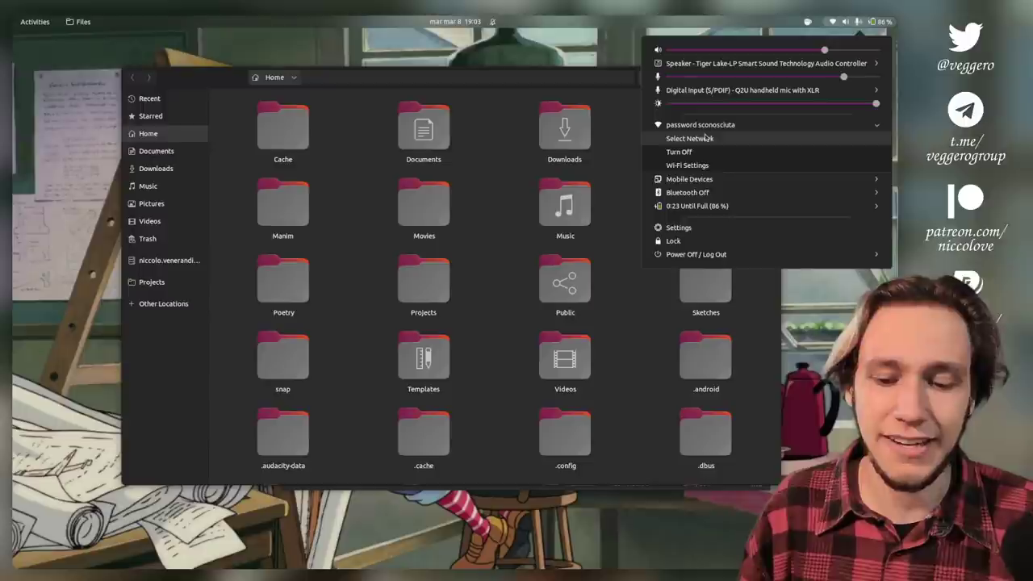
# Open the Bluetooth settings from the system menu and turn Bluetooth on
pyautogui.click(686, 192)
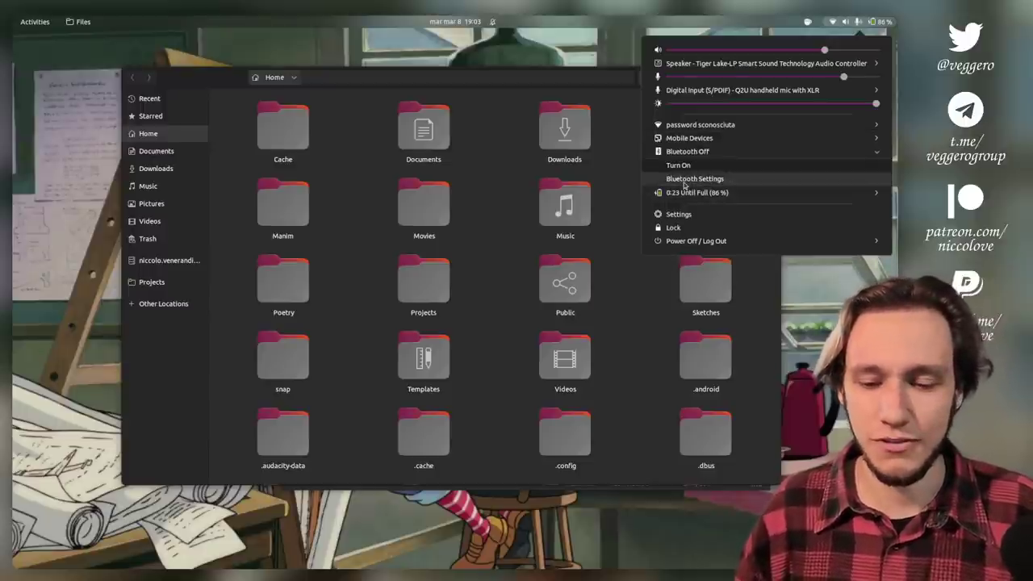
pyautogui.click(684, 179)
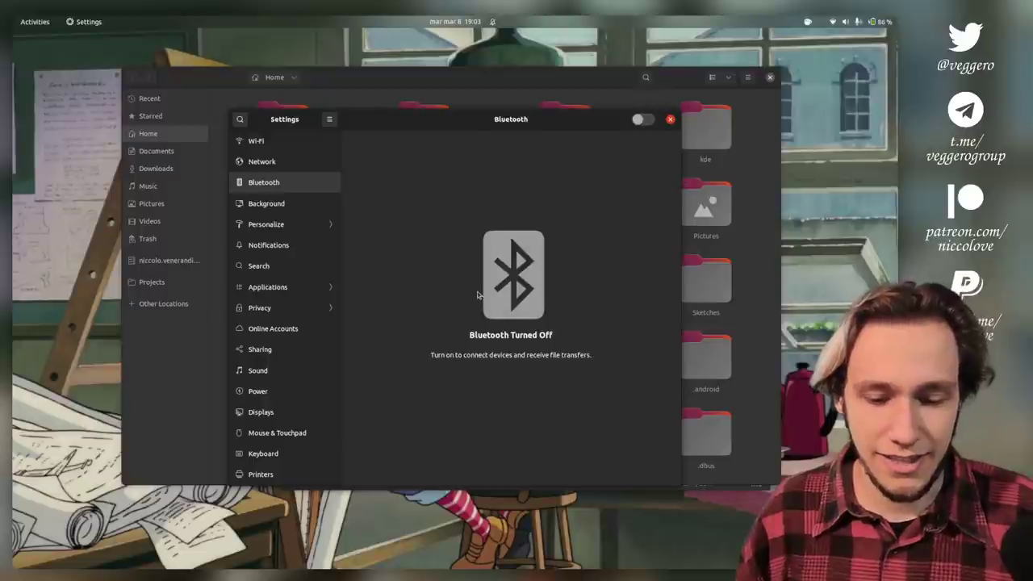
pyautogui.click(640, 122)
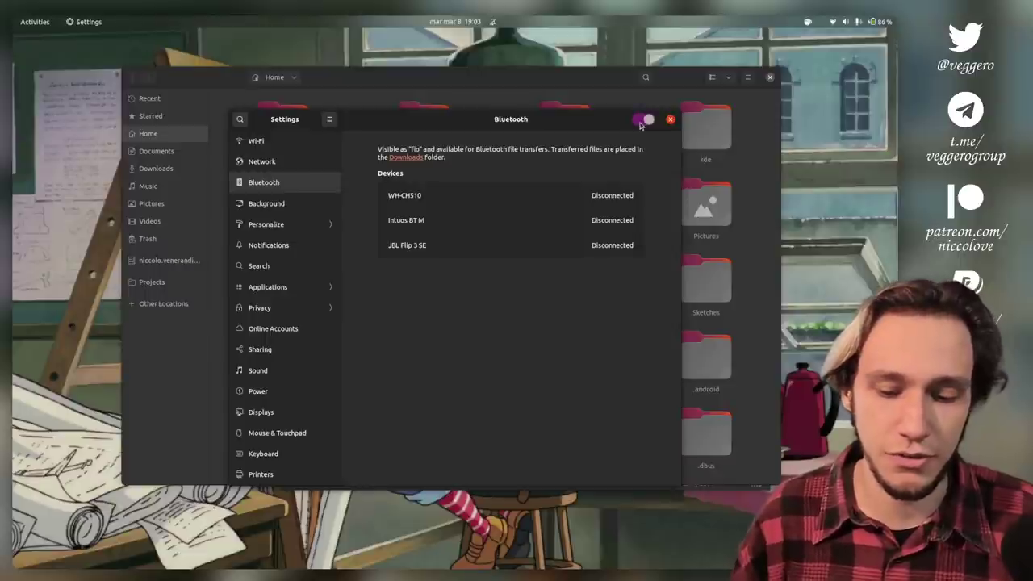
# Try to connect the WH-CH510 headset, and close its details and the Settings window
pyautogui.click(521, 193)
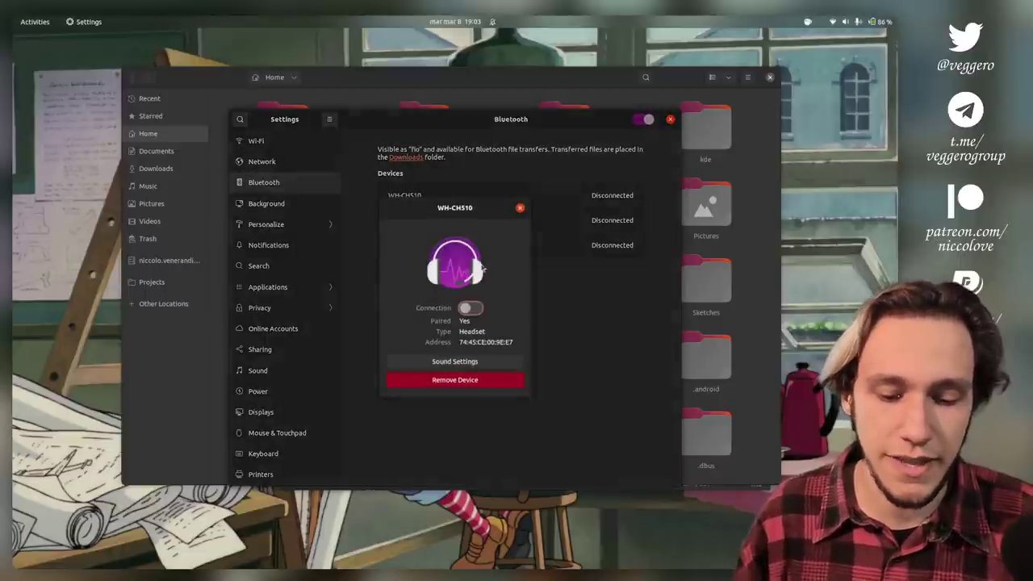
pyautogui.click(471, 308)
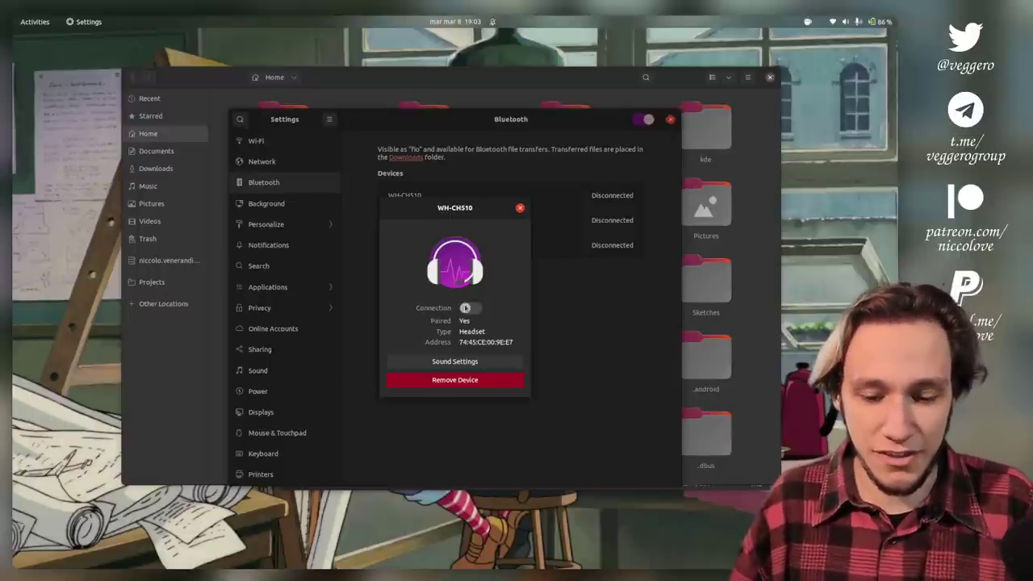
pyautogui.click(468, 309)
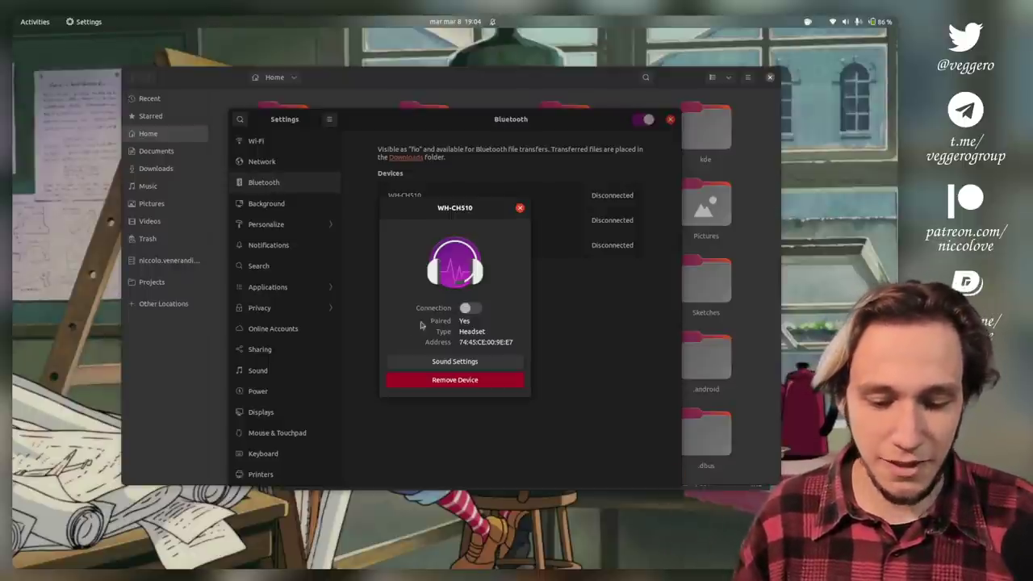
pyautogui.click(520, 207)
pyautogui.click(669, 119)
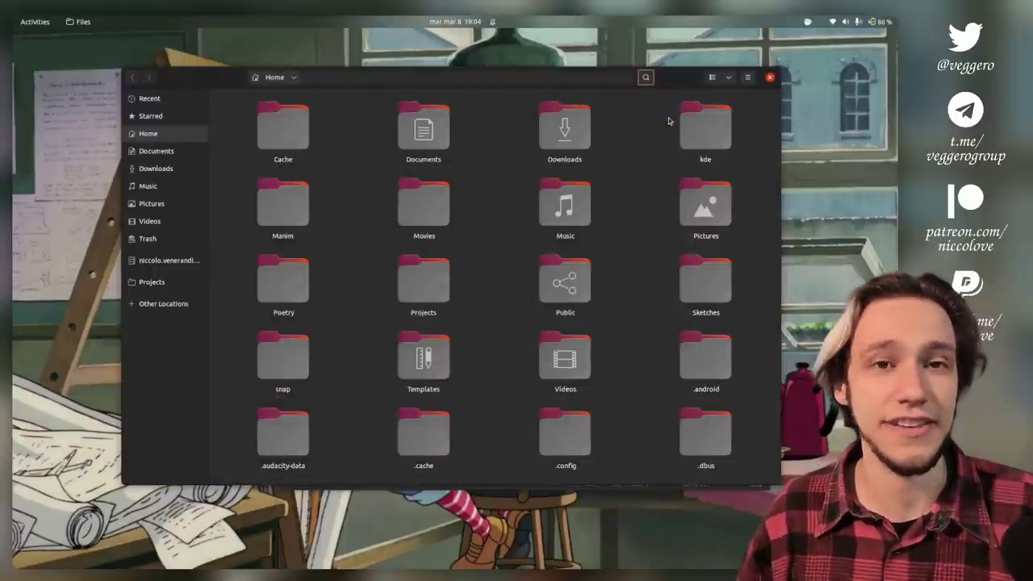
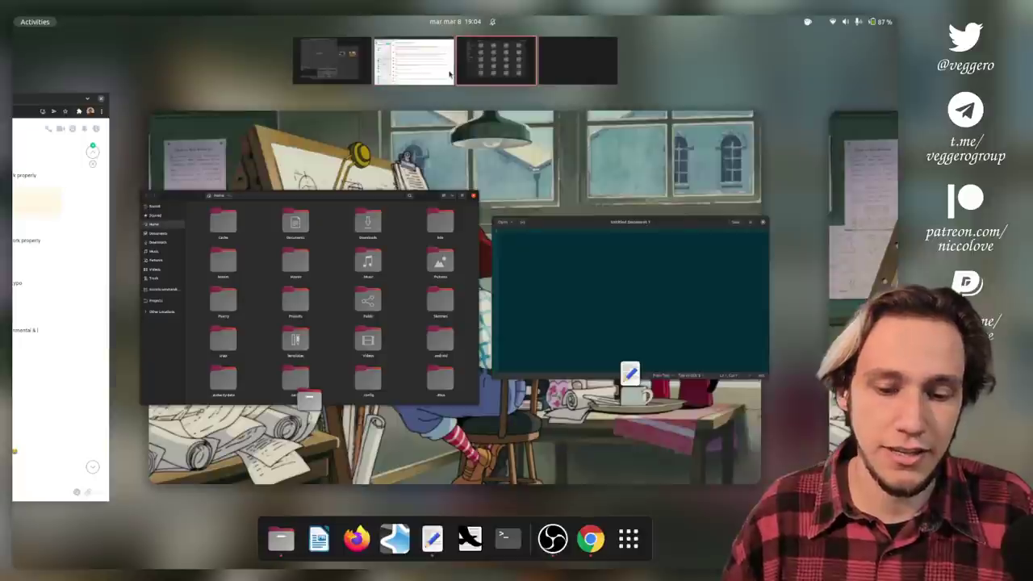
# Reorder the workspaces so the one with Files and the text editor is second, and return to the Files window
pyautogui.hotkey('ctrl', 'alt', 'shift', 'Left')
pyautogui.hotkey('ctrl', 'alt', 'shift', 'Right')
pyautogui.hotkey('ctrl', 'alt', 'shift', 'Left')
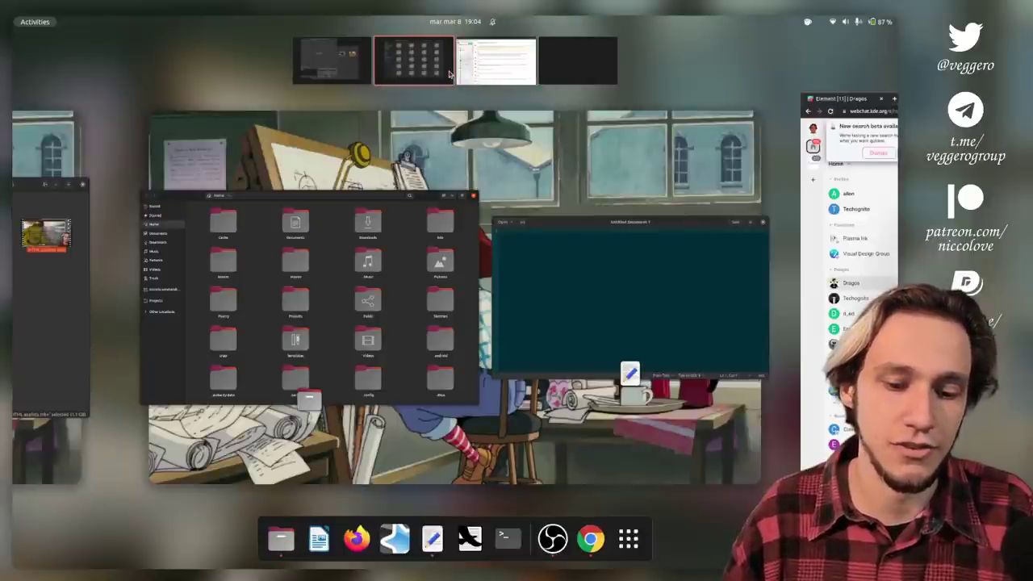
pyautogui.click(396, 233)
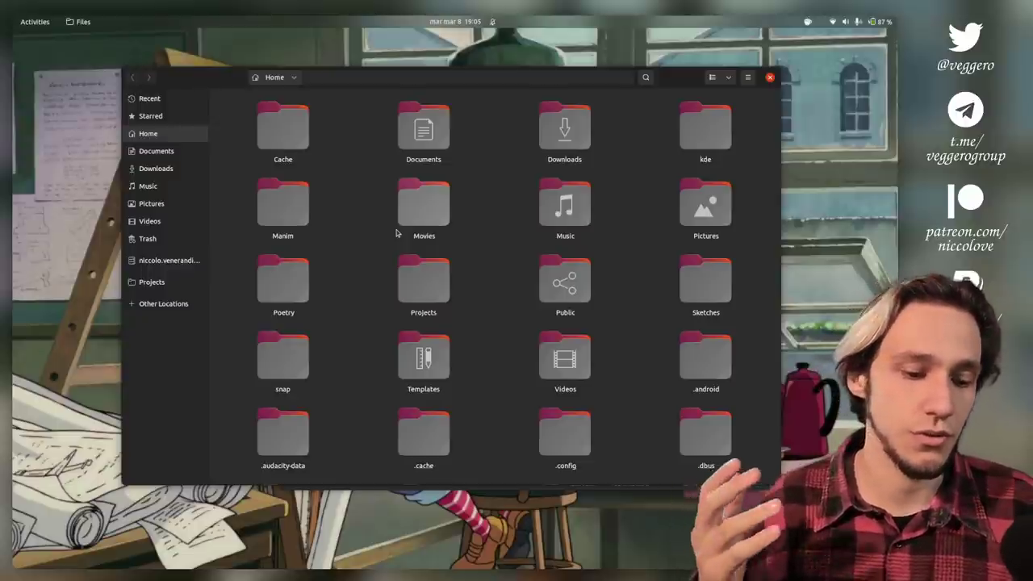
# Bring the text editor window forward using the activities overview, and return to the Files window showing Home
pyautogui.press('super')
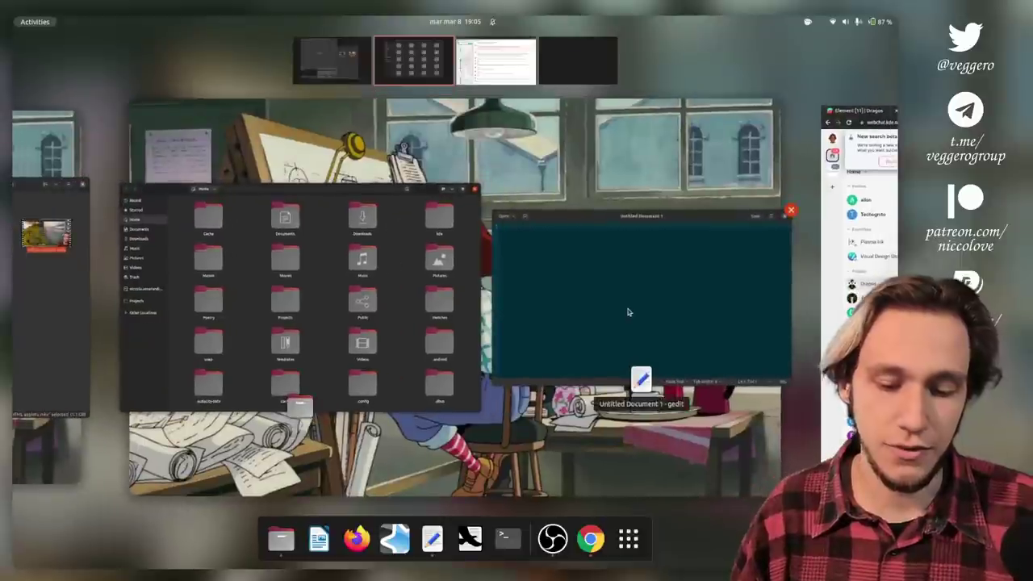
pyautogui.click(629, 308)
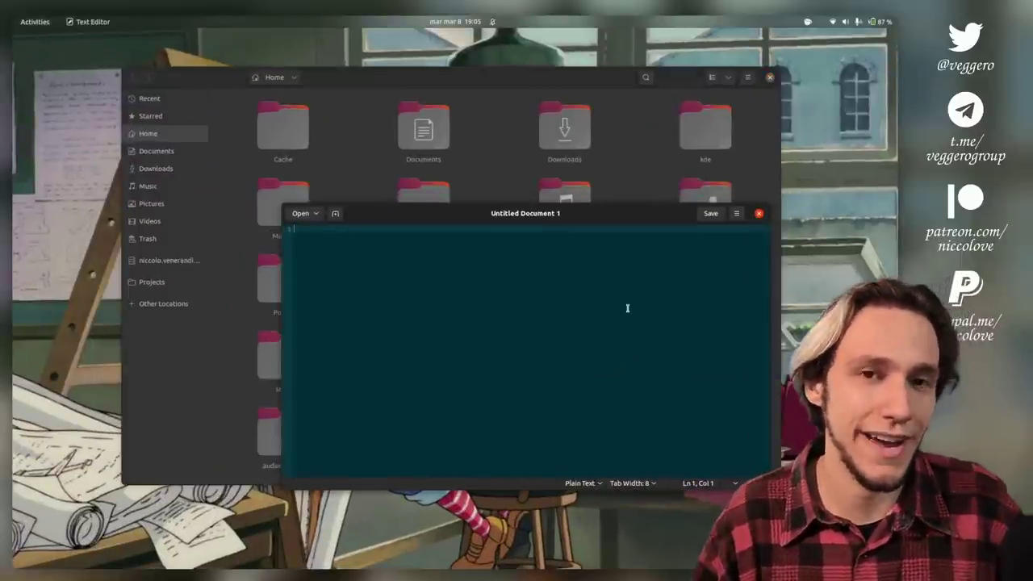
pyautogui.click(204, 80)
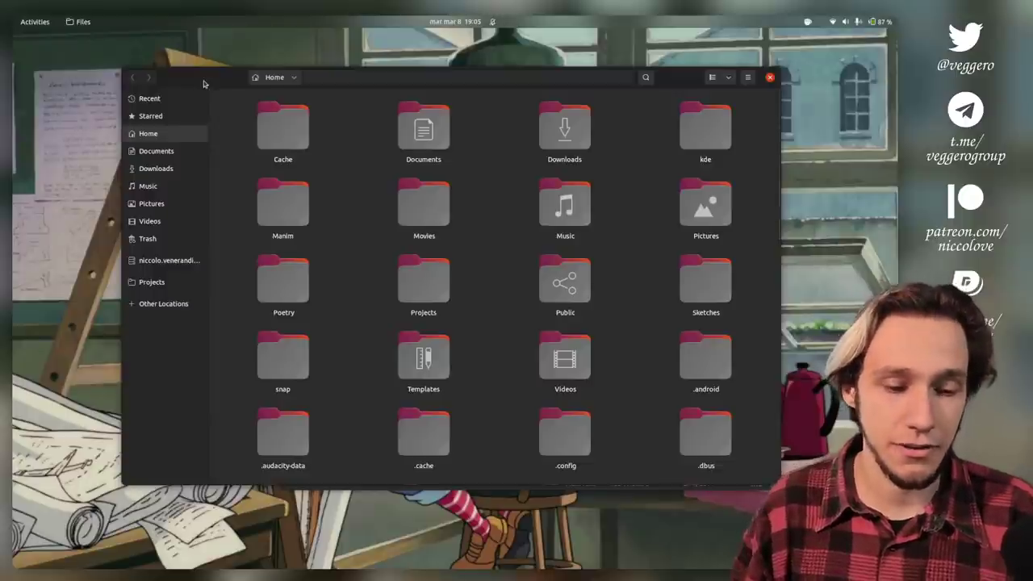
pyautogui.press('super')
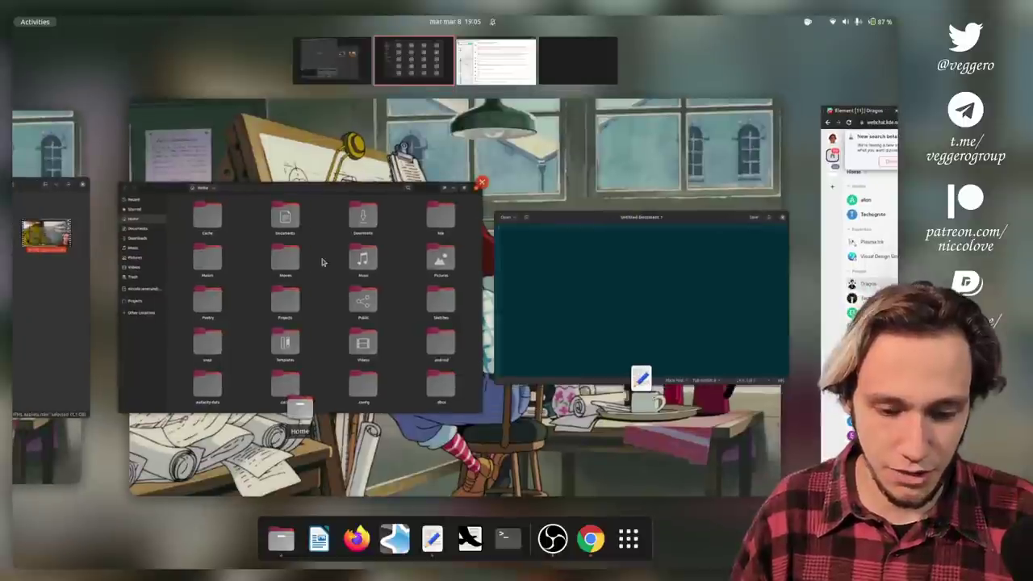
pyautogui.click(298, 412)
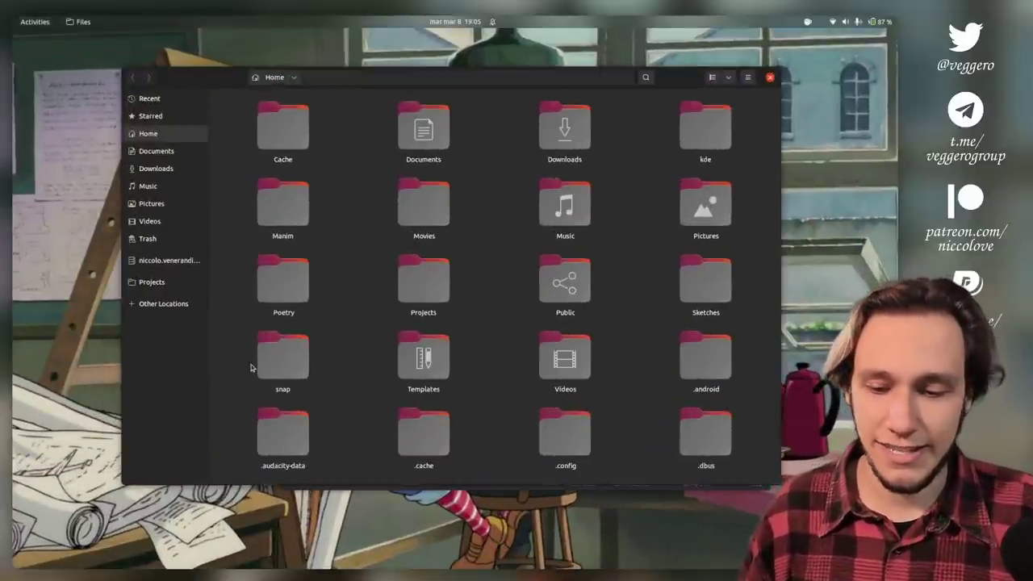
# Open the Documents folder in Files and check the context options for its empty area
pyautogui.click(427, 151)
pyautogui.doubleClick(427, 151)
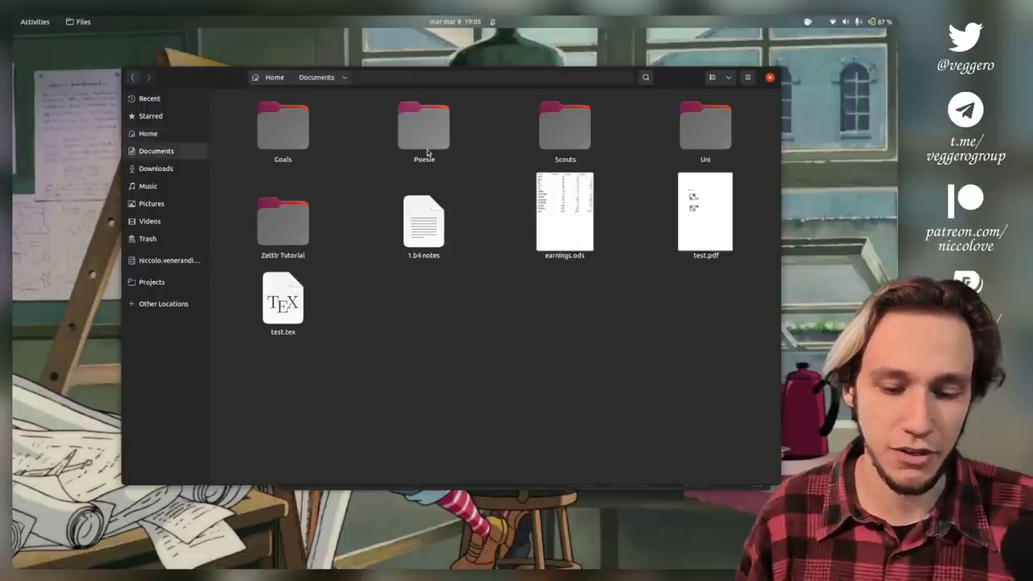
pyautogui.rightClick(486, 260)
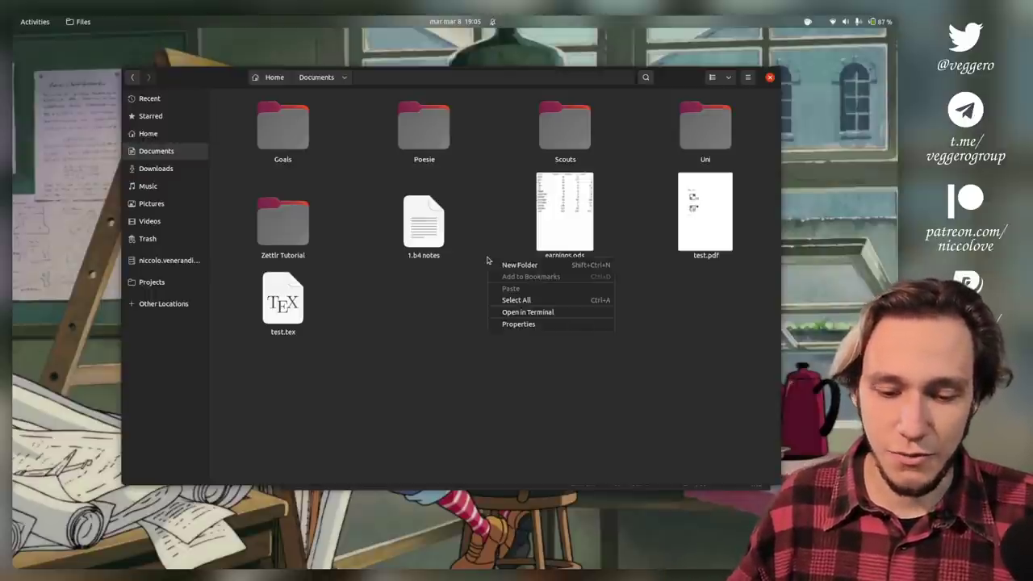
pyautogui.press('Escape')
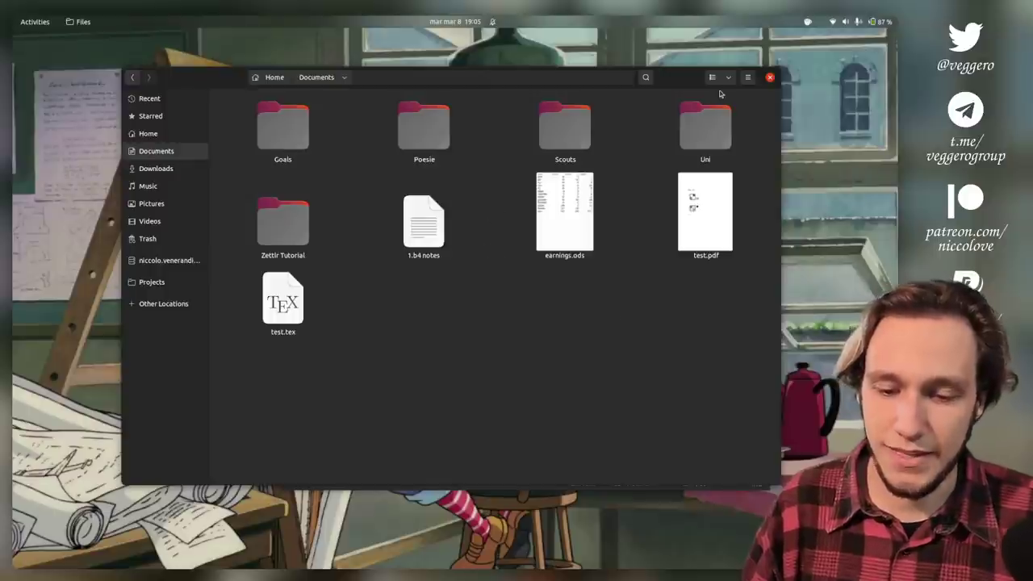
# Compare the Files view and main menu options with the context options for the Documents folder's empty area
pyautogui.click(729, 78)
pyautogui.click(747, 77)
pyautogui.click(748, 78)
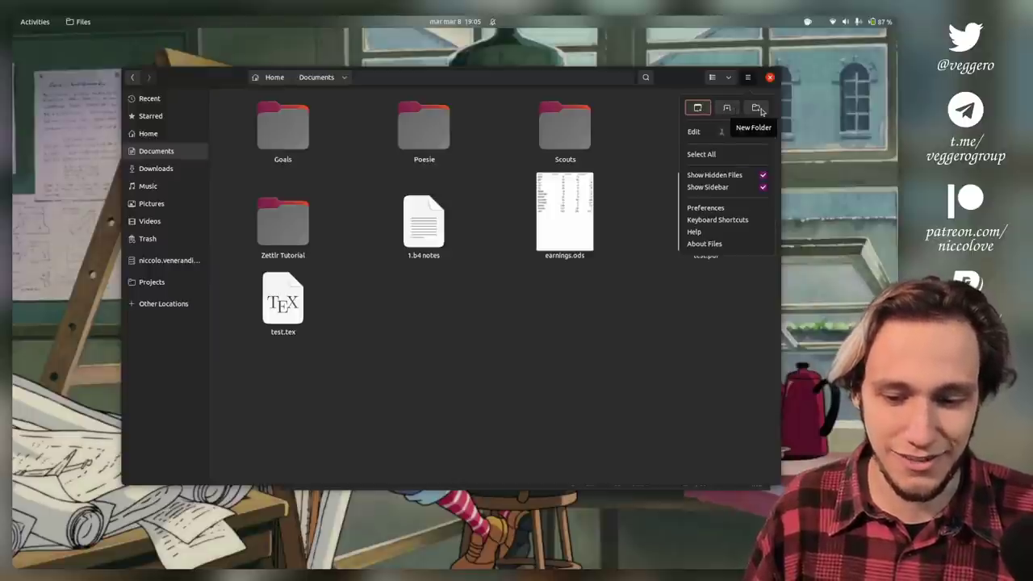
pyautogui.click(626, 313)
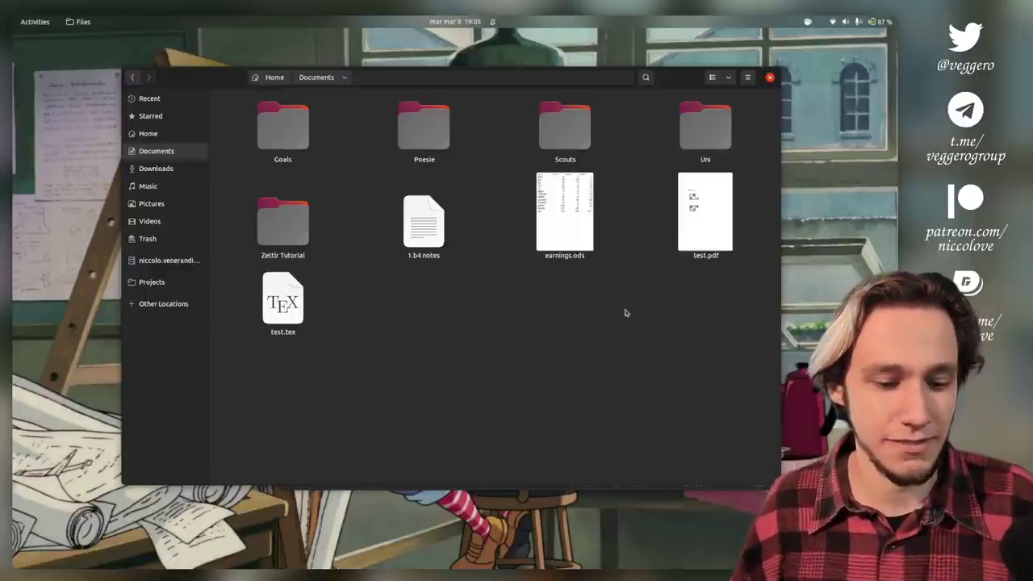
pyautogui.rightClick(625, 313)
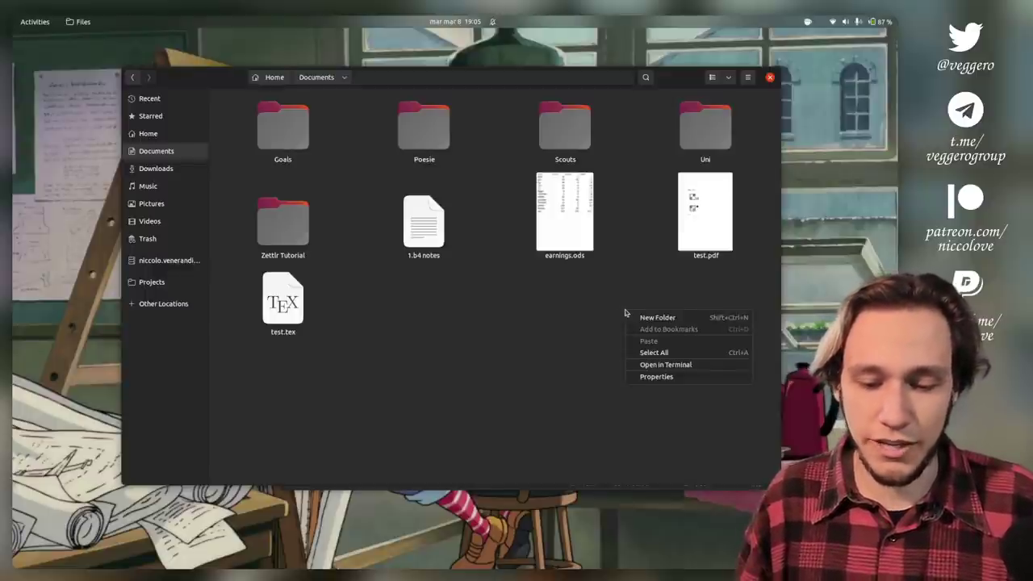
pyautogui.click(603, 322)
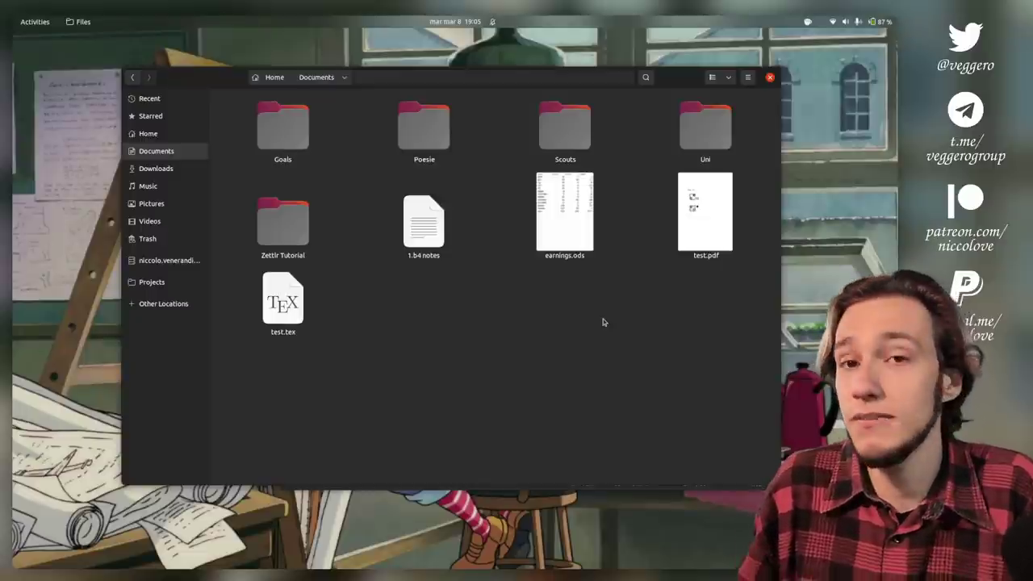
pyautogui.rightClick(603, 321)
pyautogui.click(535, 326)
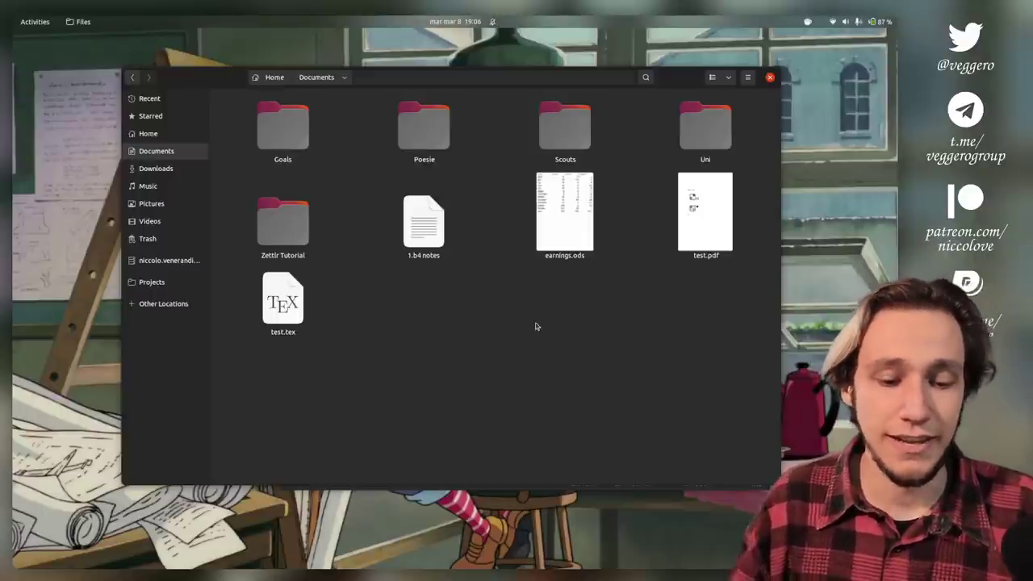
# Open a second tab for the Documents folder in Files and close it
pyautogui.click(747, 76)
pyautogui.click(726, 107)
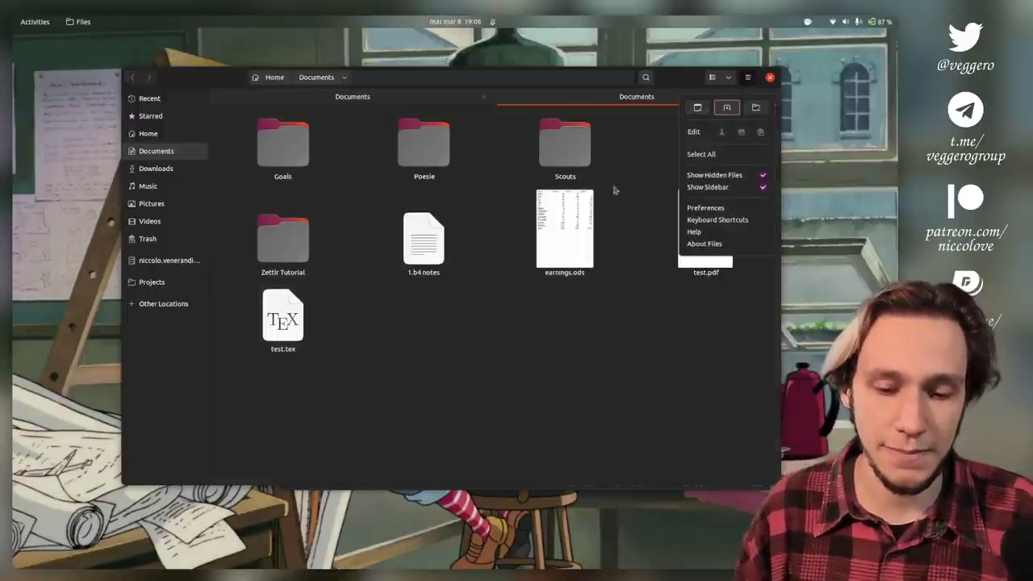
pyautogui.click(519, 275)
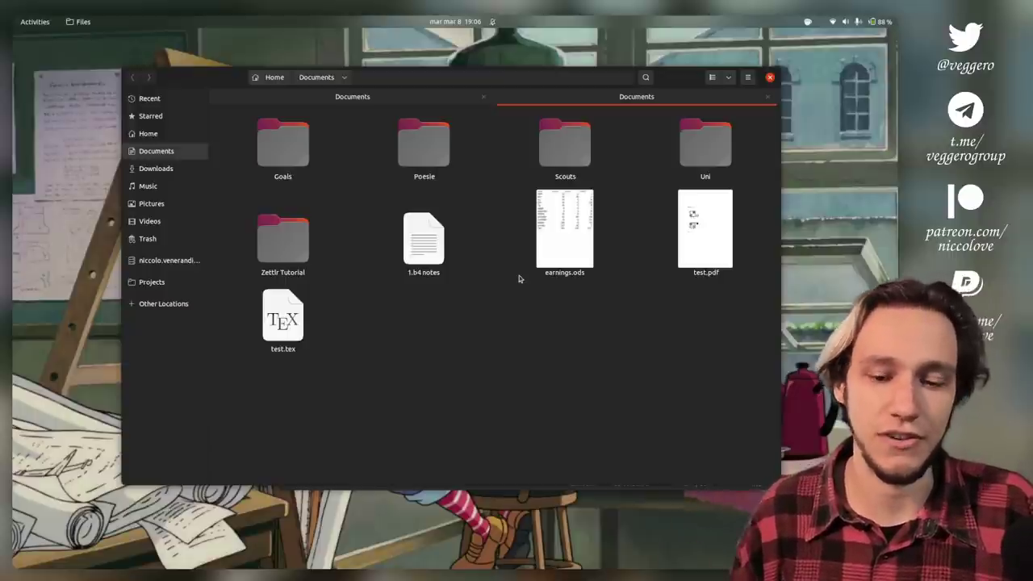
pyautogui.click(766, 96)
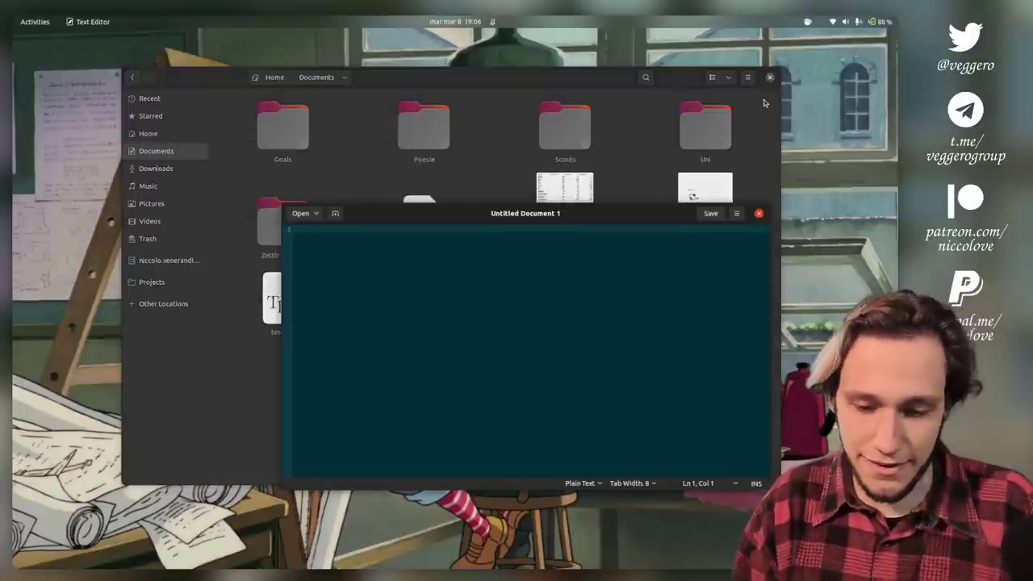
# Examine the text editor and Documents windows in the activities overview, focusing each one in turn
pyautogui.press('super')
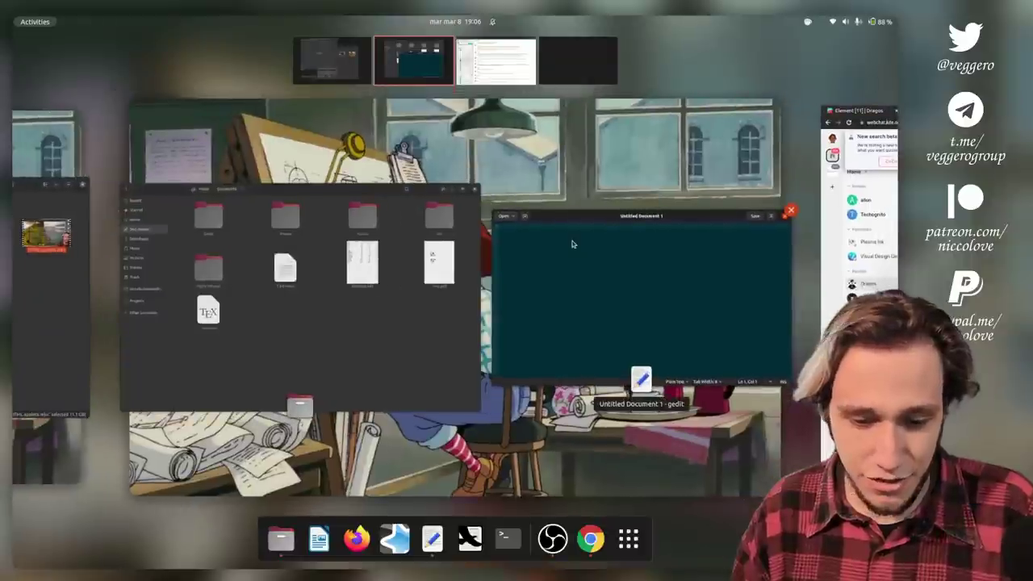
pyautogui.press('super')
pyautogui.press('super')
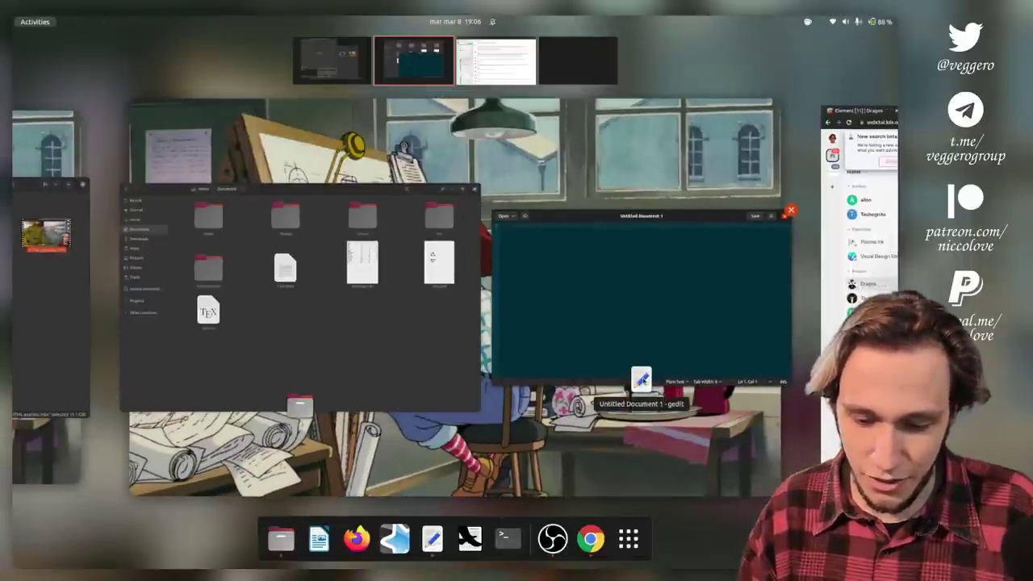
pyautogui.click(610, 331)
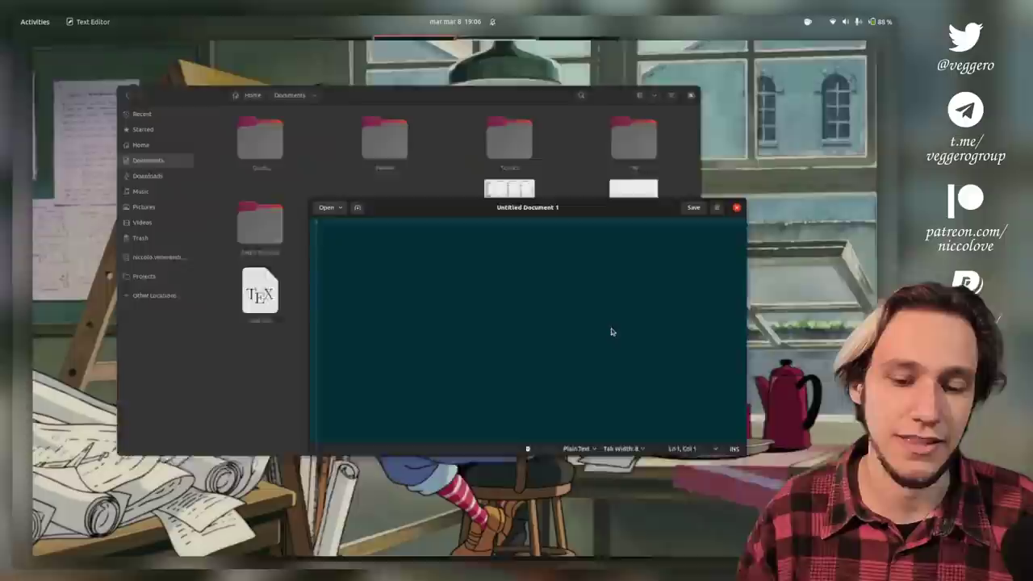
pyautogui.press('super')
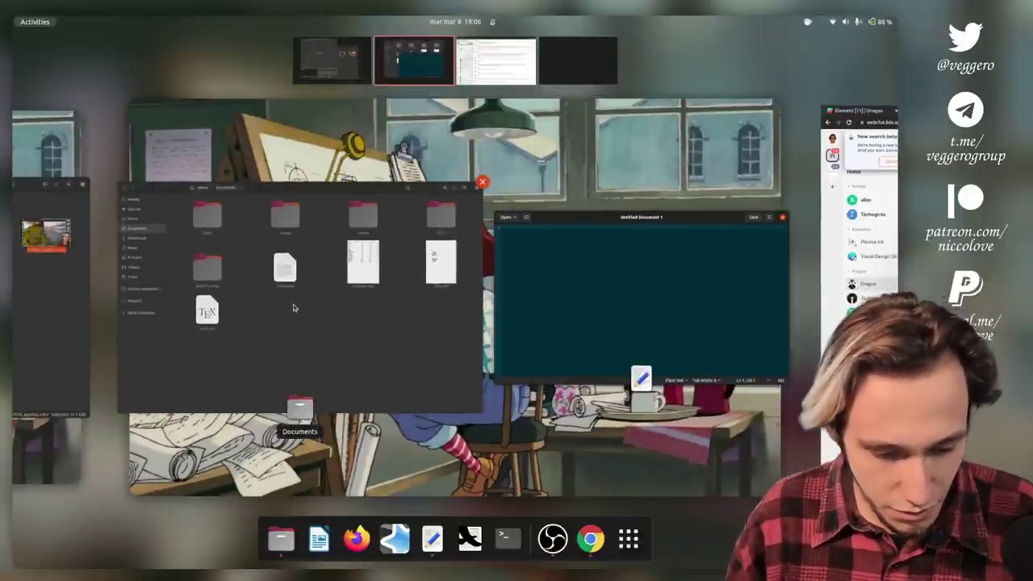
pyautogui.click(293, 307)
# Switch to the text editor and open editor.html from the Sketches folder
pyautogui.hotkey('alt', 'Tab')
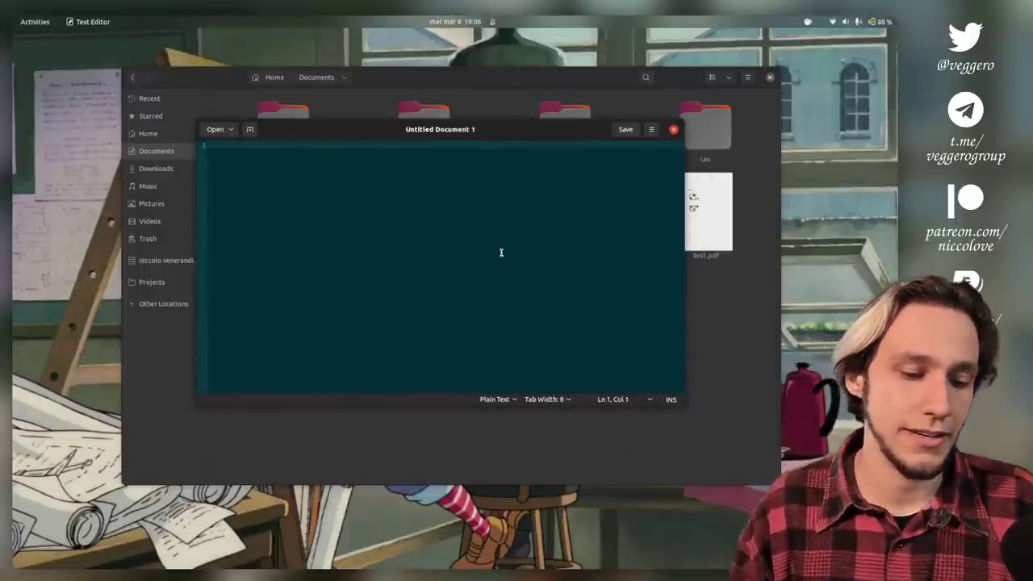
pyautogui.hotkey('ctrl', 'o')
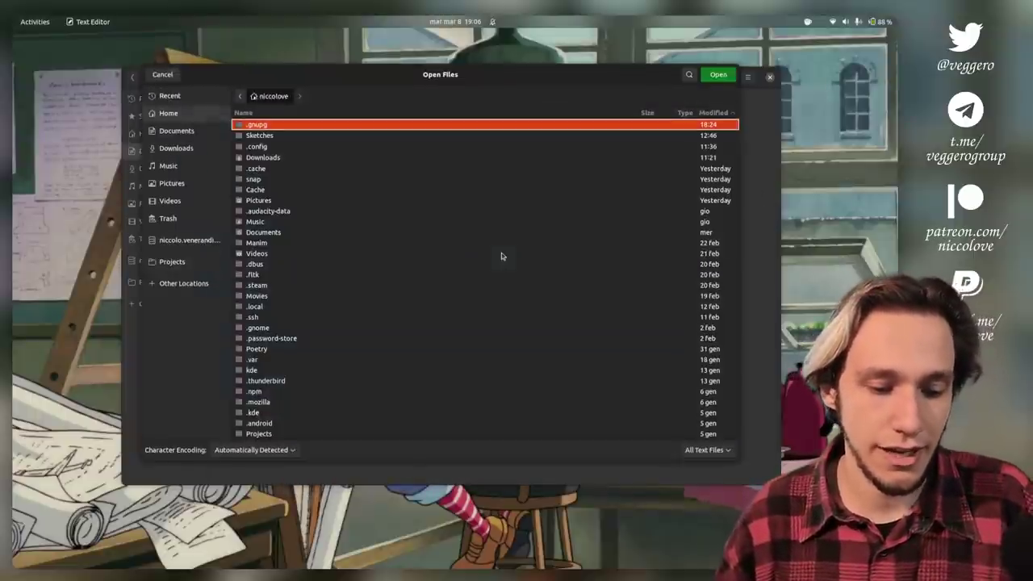
pyautogui.doubleClick(275, 158)
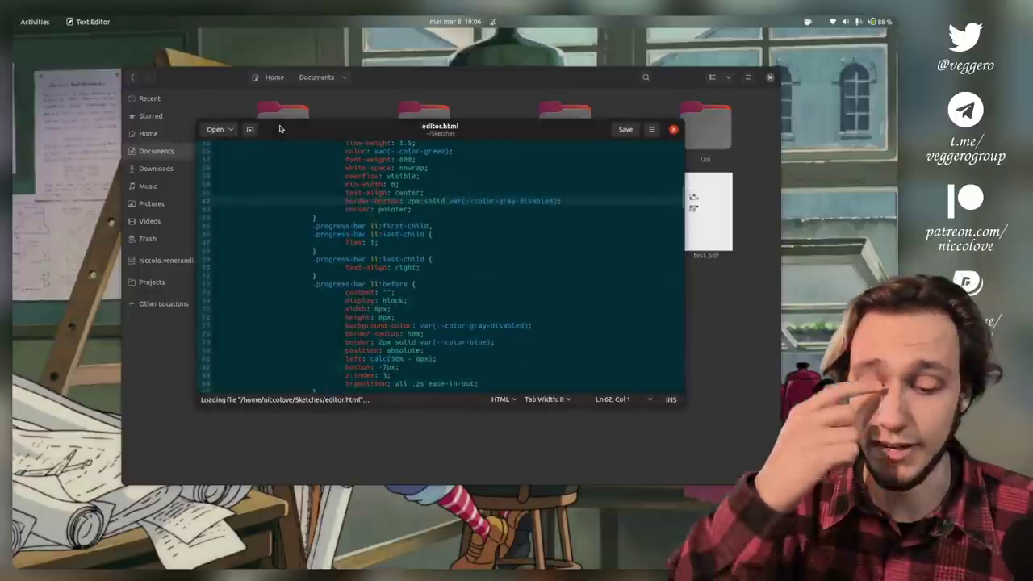
# Enlarge the text editor window and skim editor.html from its first line to its last
pyautogui.scroll(-5, 345, 236)
pyautogui.scroll(15, 344, 236)
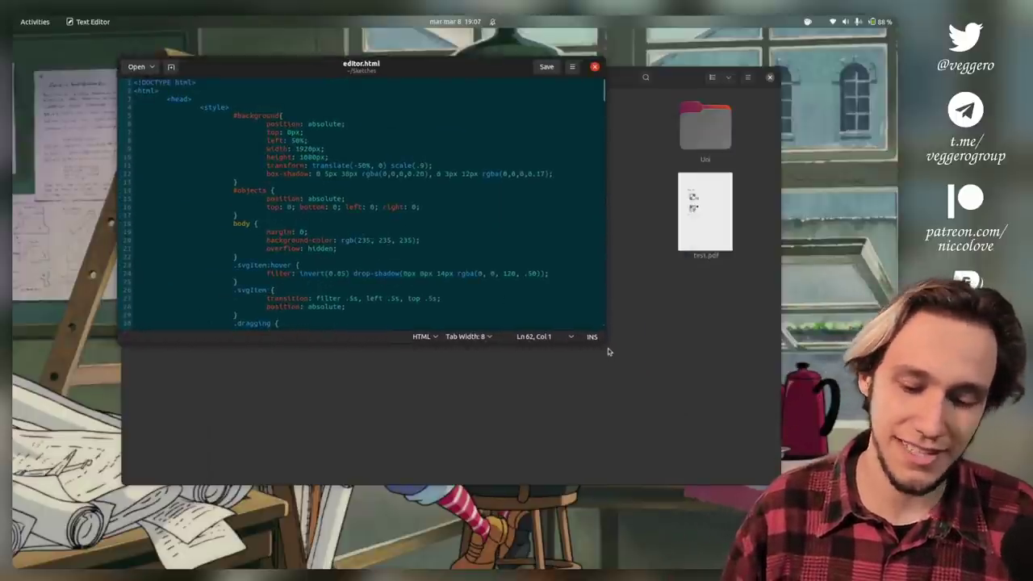
pyautogui.moveTo(606, 342); pyautogui.dragTo(710, 526)
pyautogui.scroll(-20, 540, 361)
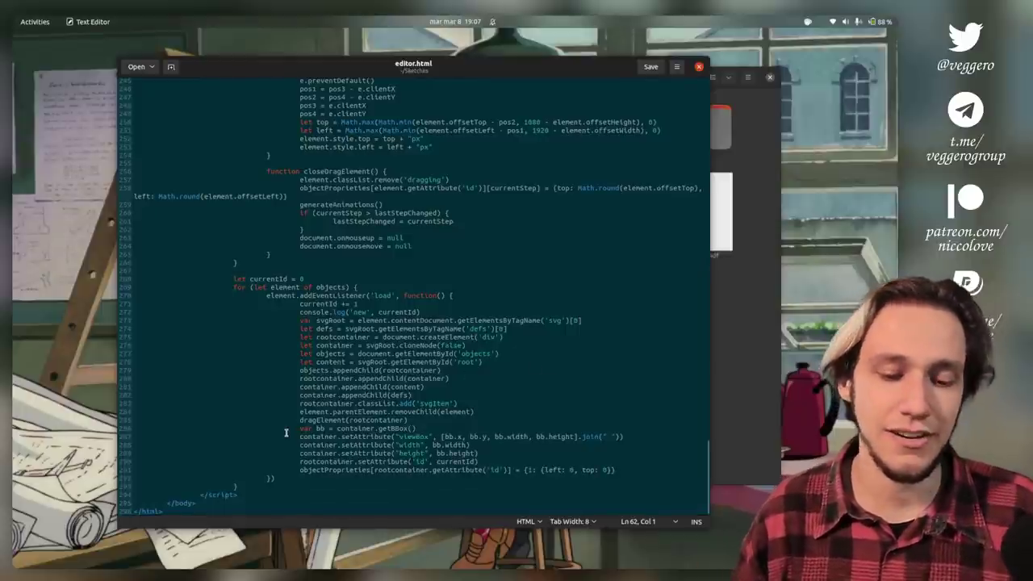
pyautogui.scroll(20, 285, 433)
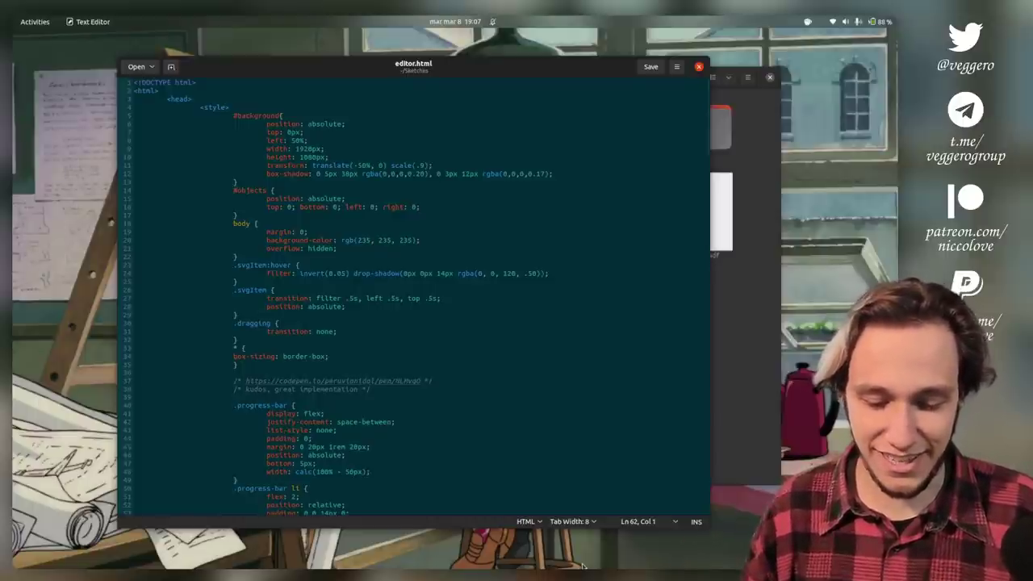
# Compare tab widths 4 and 8 for editor.html, keep 4, and place the cursor at the end of line 45
pyautogui.click(573, 522)
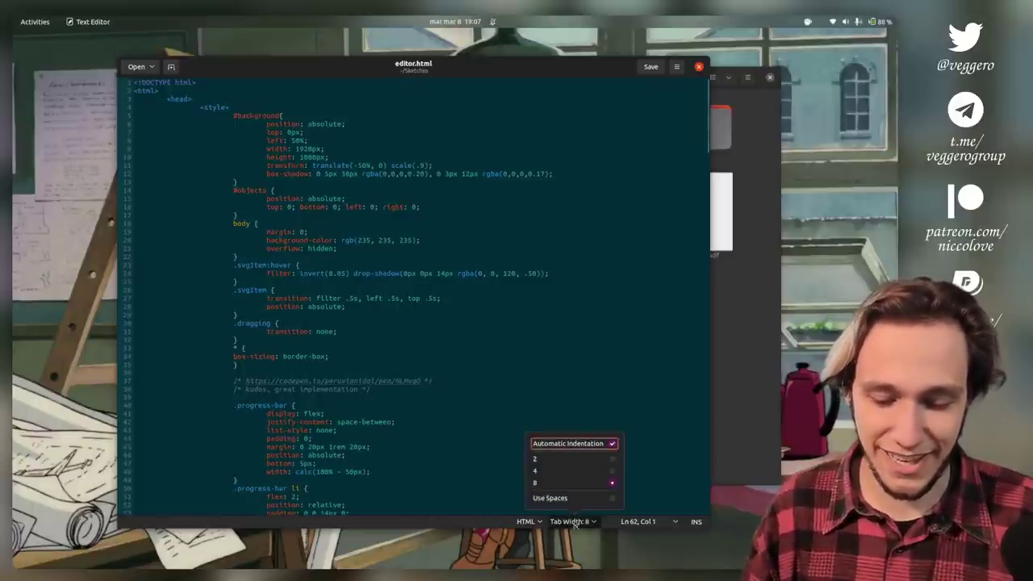
pyautogui.click(583, 470)
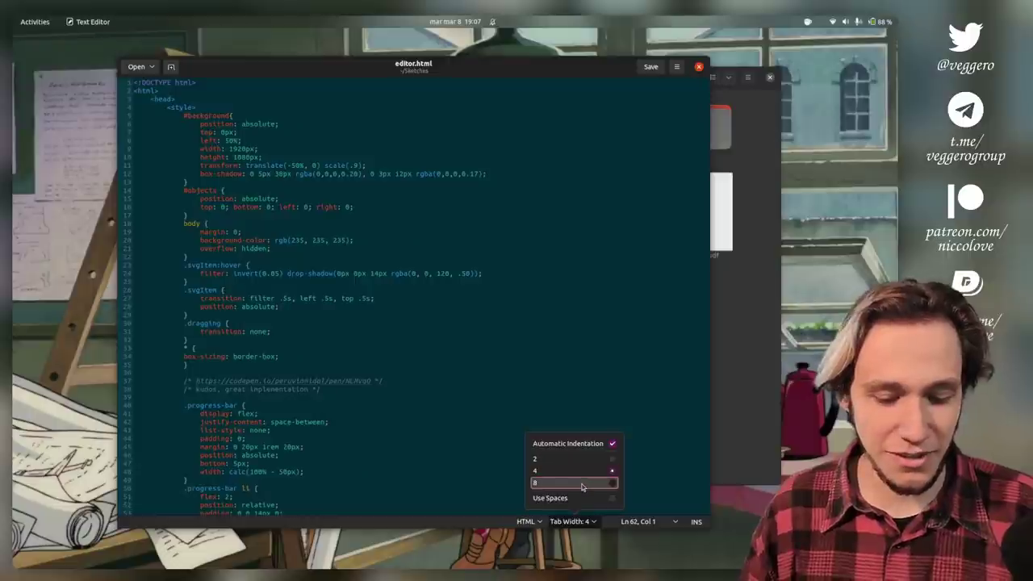
pyautogui.click(582, 484)
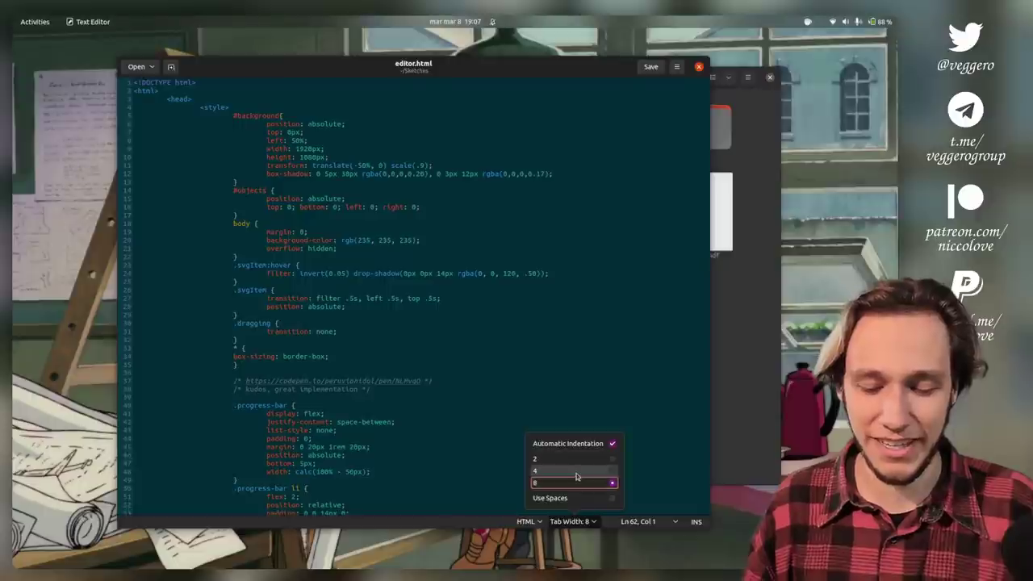
pyautogui.click(583, 471)
pyautogui.click(467, 444)
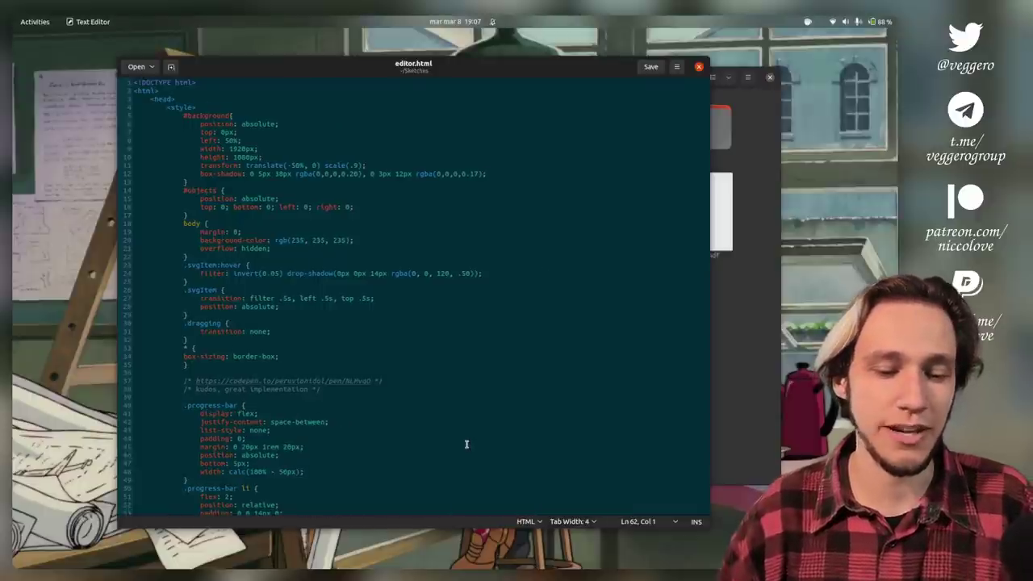
pyautogui.click(467, 443)
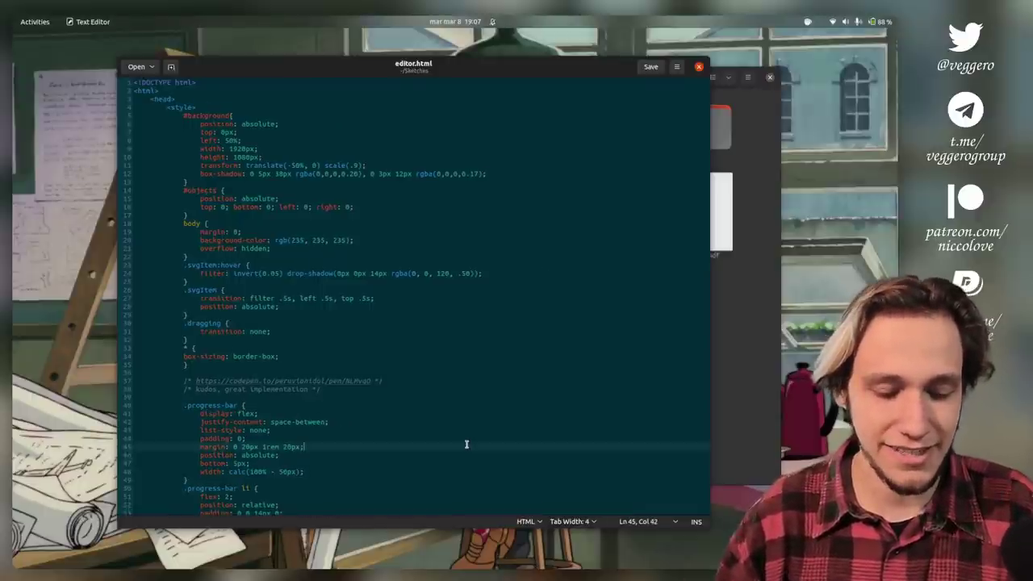
# Create a new document with an indented line reading "tueh", followed by a line break
pyautogui.hotkey('ctrl', 'n')
pyautogui.press('Tab')
pyautogui.write('tueh')
pyautogui.press('Return')
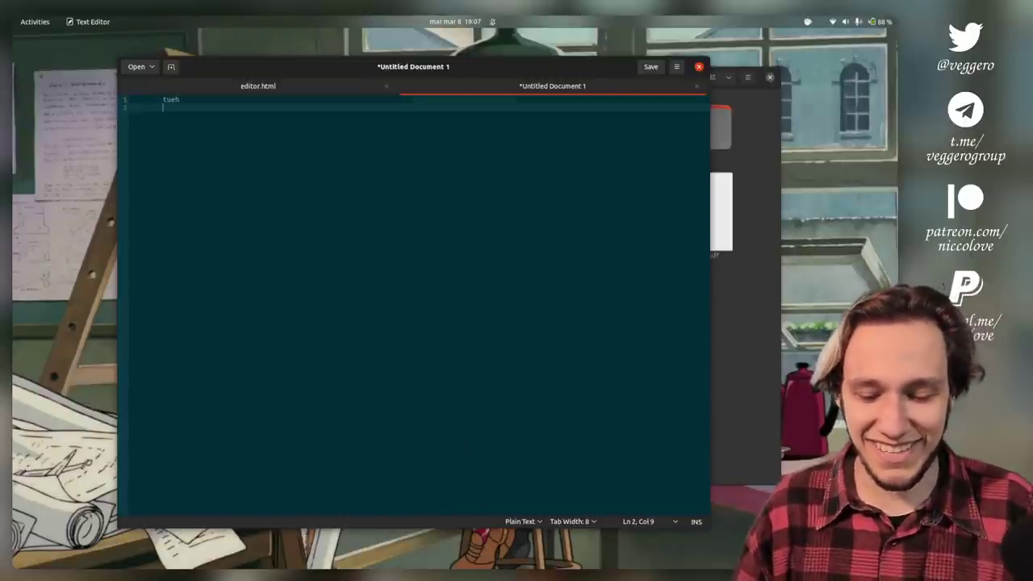
# Set the new document's tab width to 4 and enable Use Spaces
pyautogui.click(573, 521)
pyautogui.click(557, 471)
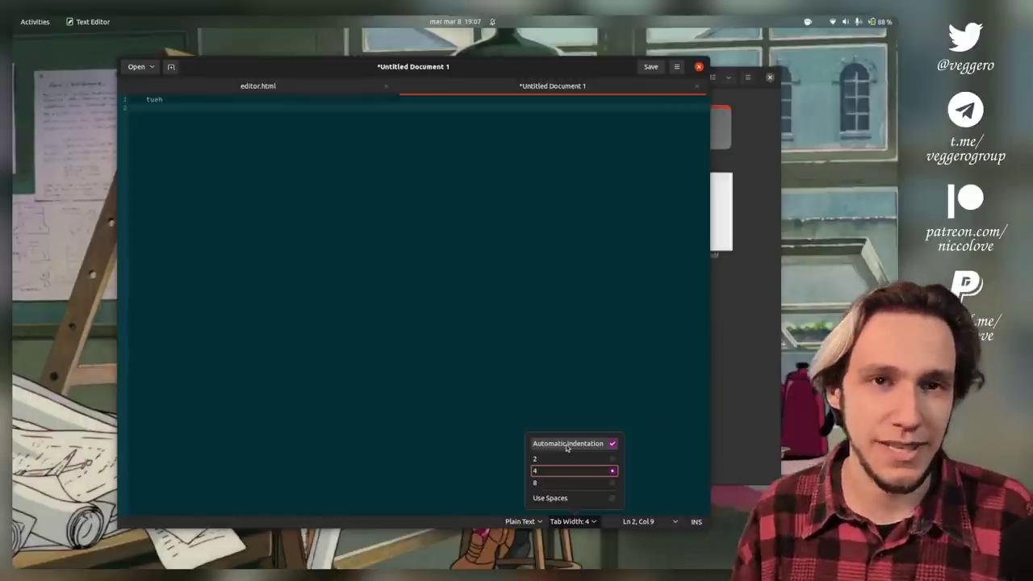
pyautogui.click(574, 498)
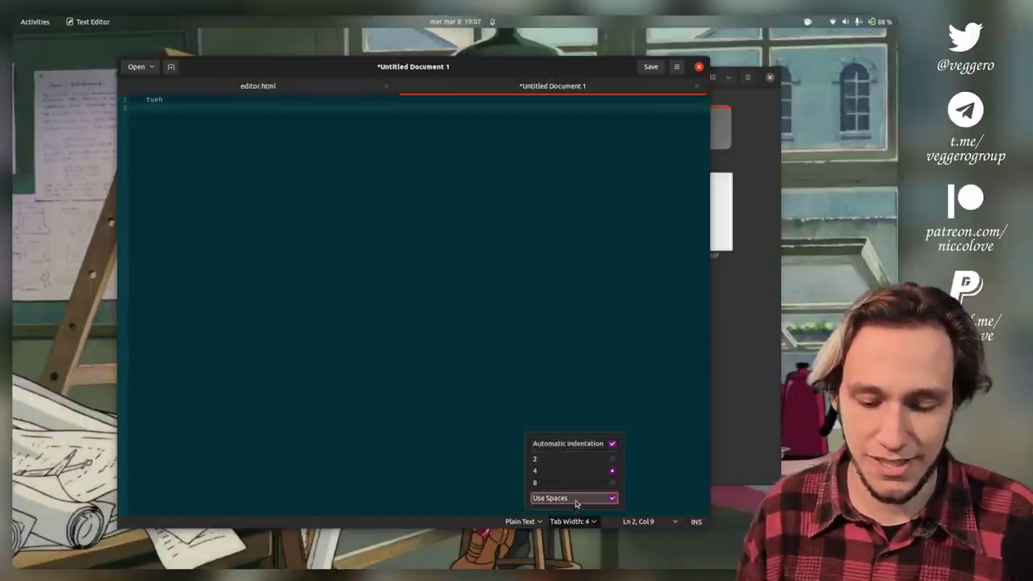
pyautogui.click(569, 522)
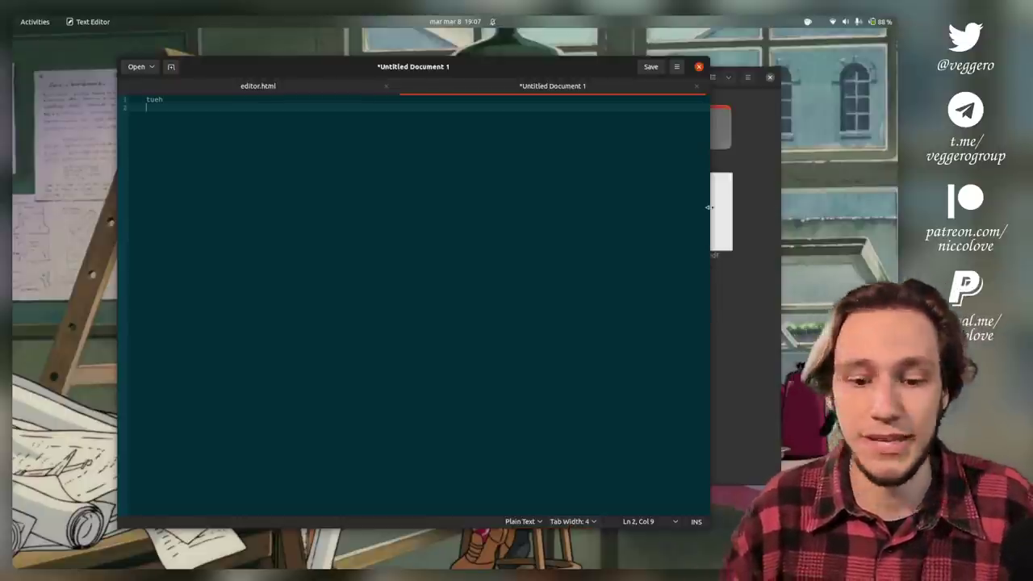
# Close the new untitled document without saving it
pyautogui.hotkey('ctrl', 'w')
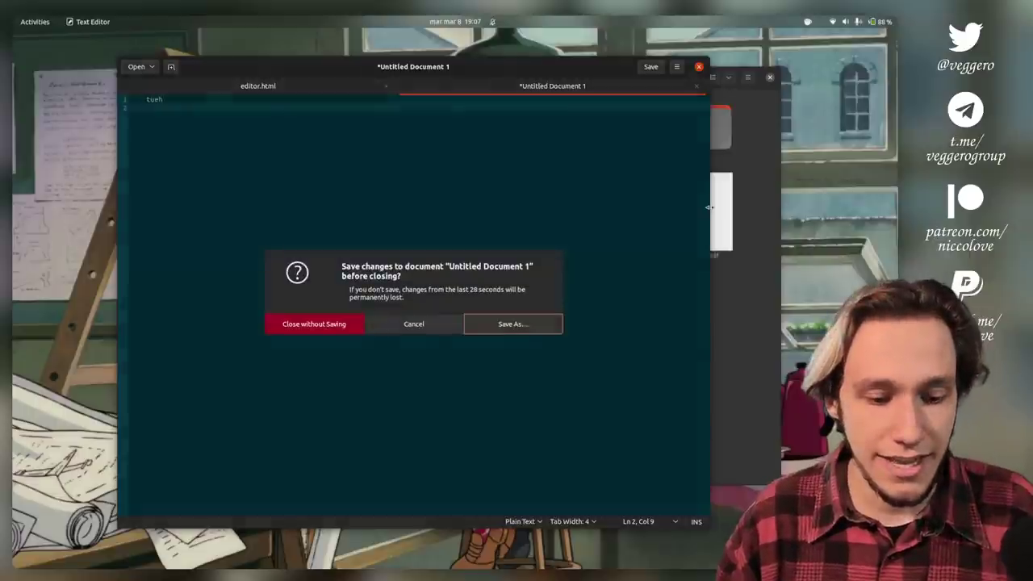
pyautogui.click(341, 323)
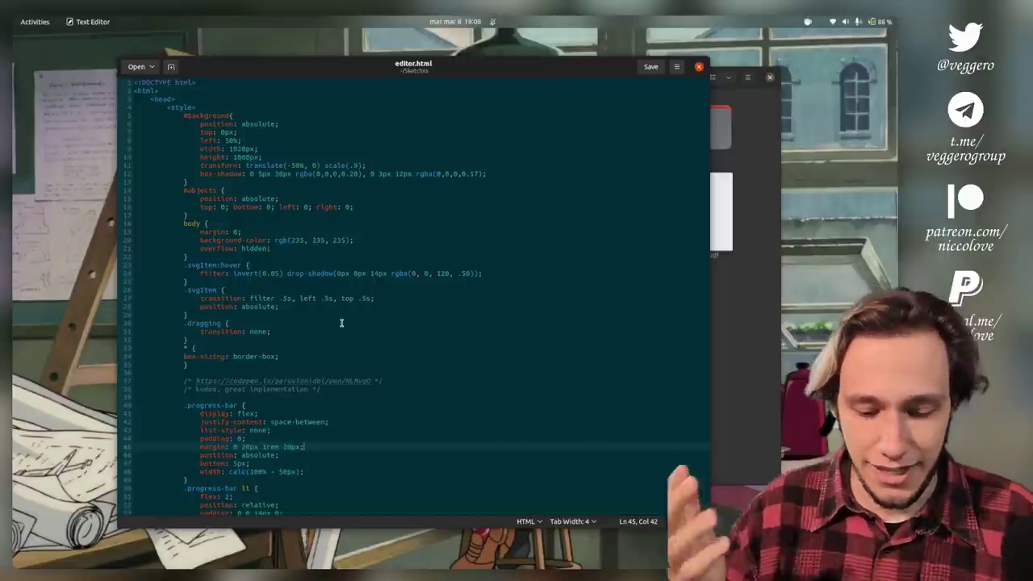
# Try larger and smaller text sizes in editor.html and leave the text enlarged
pyautogui.hotkey('ctrl', '+')
pyautogui.hotkey('ctrl', '+')
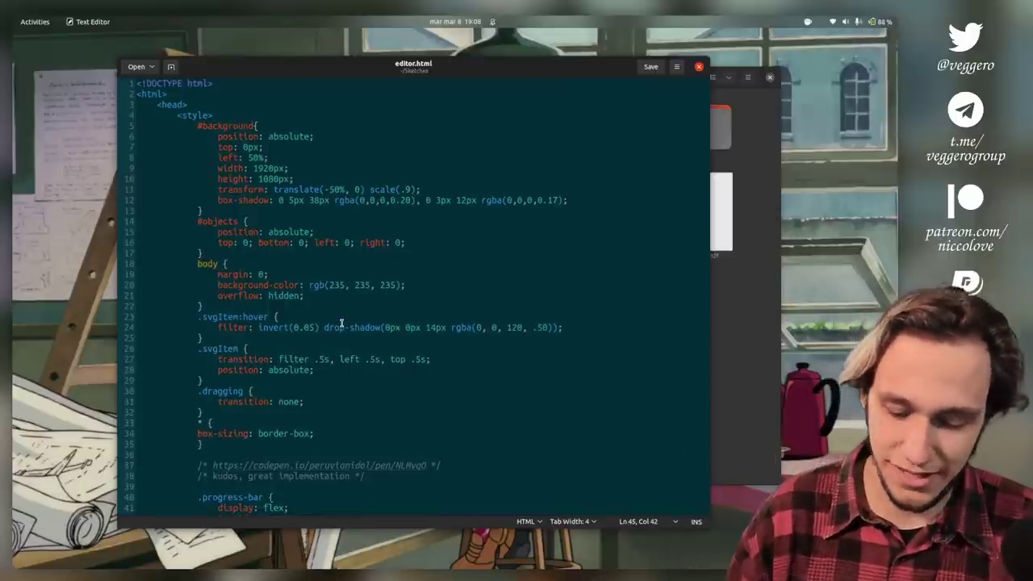
pyautogui.hotkey('ctrl', '-')
pyautogui.hotkey('ctrl', '-')
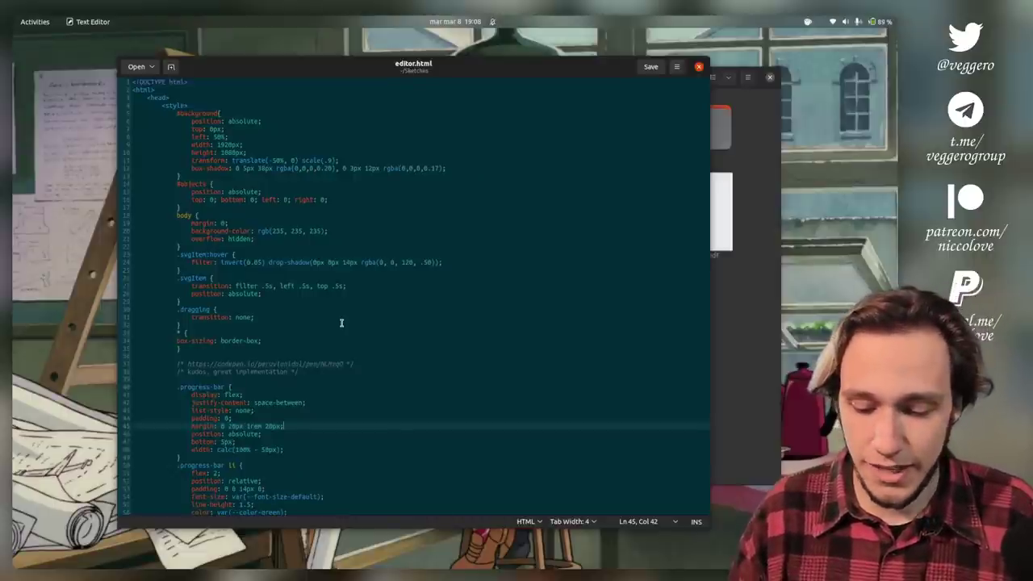
pyautogui.hotkey('ctrl', '+')
pyautogui.hotkey('ctrl', '+')
pyautogui.hotkey('ctrl', '-')
pyautogui.hotkey('ctrl', '-')
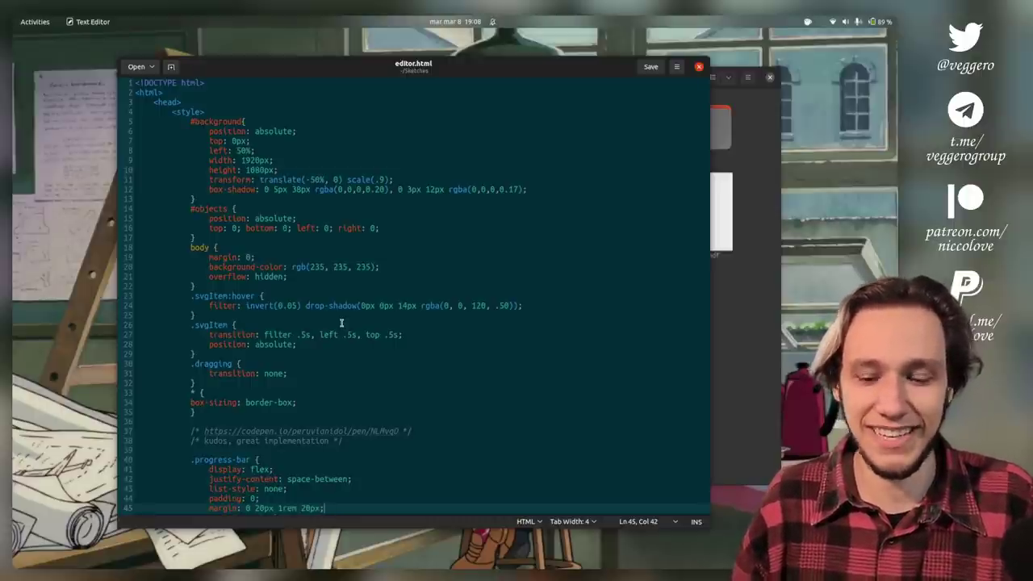
pyautogui.hotkey('ctrl', '+')
pyautogui.hotkey('ctrl', '+')
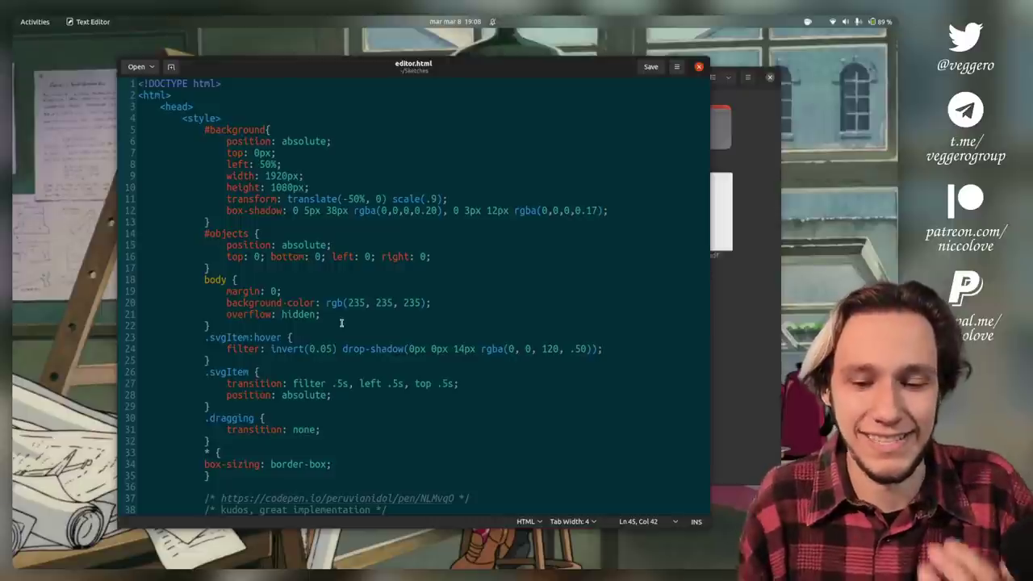
pyautogui.scroll(-1, 341, 323)
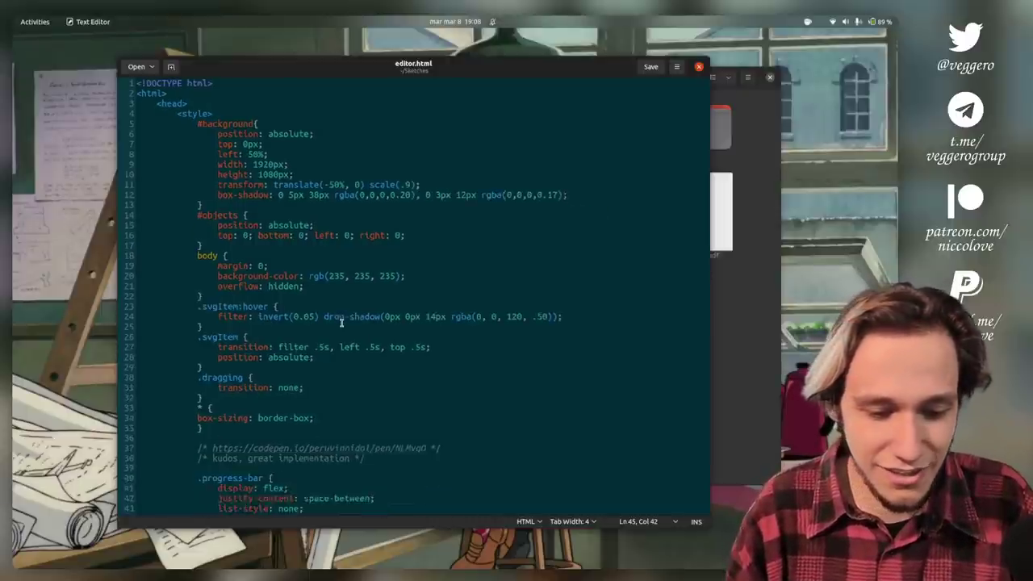
pyautogui.scroll(2, 341, 322)
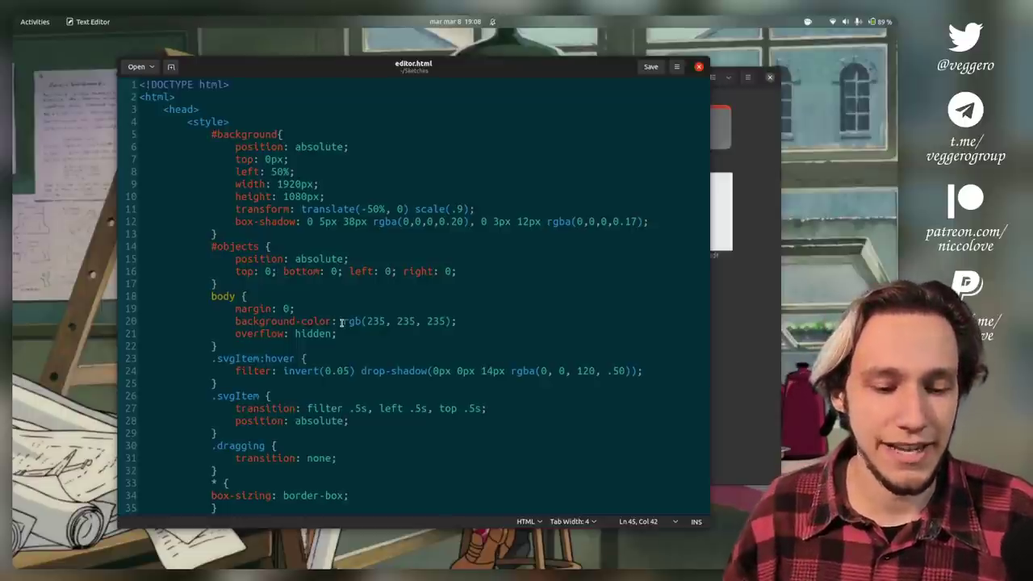
# Move the "position: absolute;" line of the #background rule below "top: 0px;" by cutting and pasting it
pyautogui.click(264, 146)
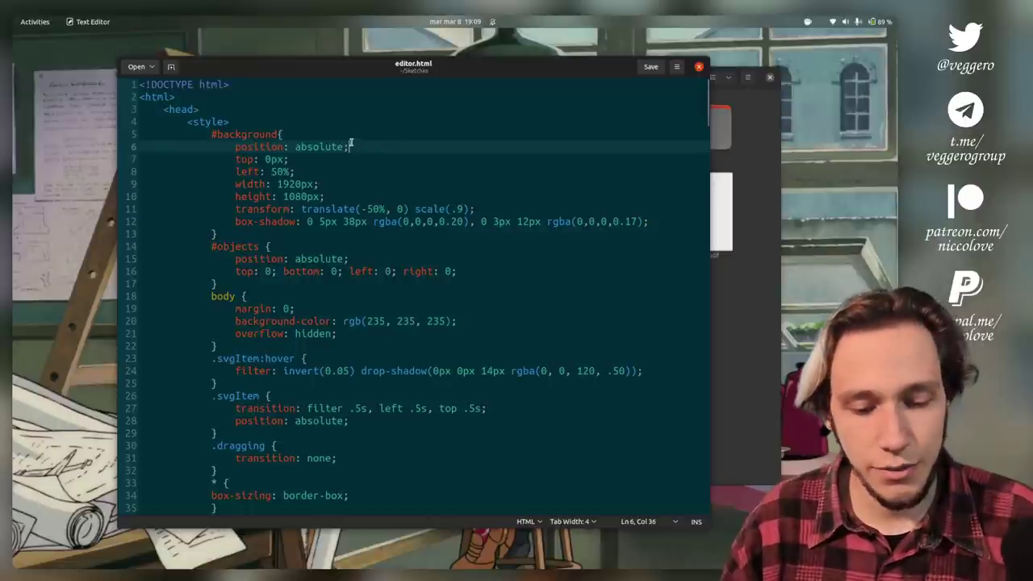
pyautogui.moveTo(352, 146); pyautogui.dragTo(349, 137)
pyautogui.hotkey('ctrl', 'c')
pyautogui.press('BackSpace')
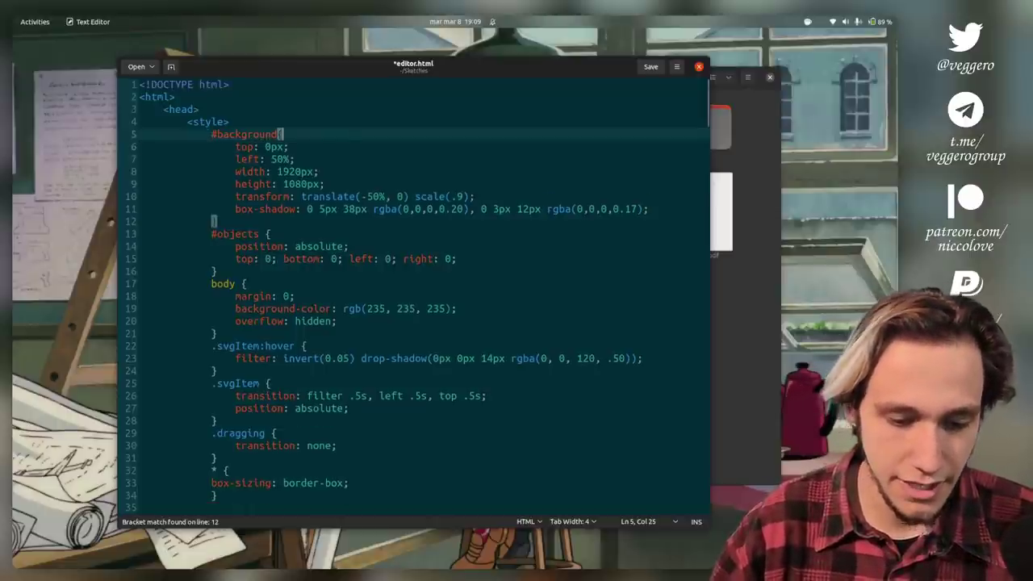
pyautogui.click(319, 149)
pyautogui.hotkey('ctrl', 'v')
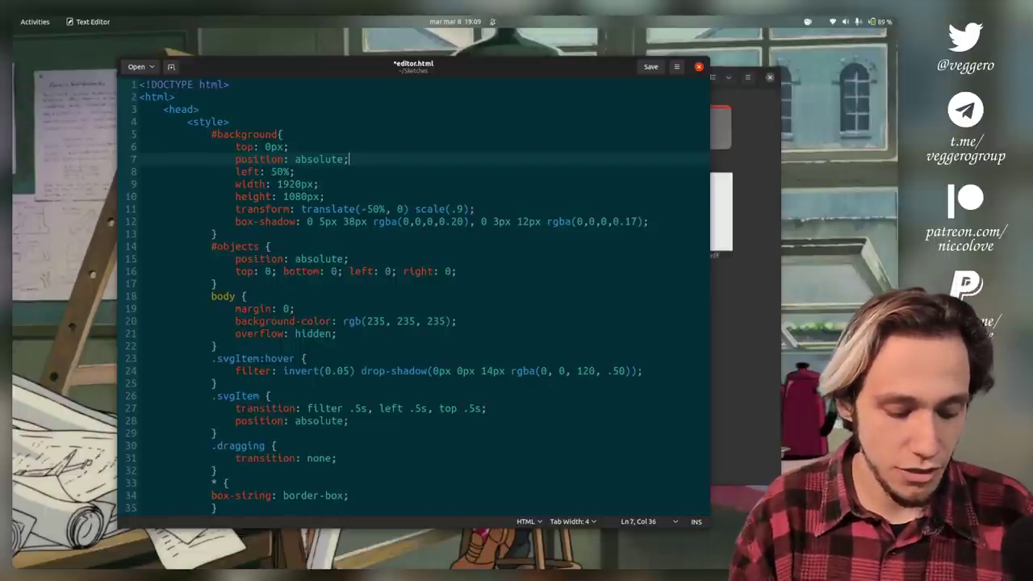
# Select the whole "position: absolute;" line, including its indentation, in the #background rule
pyautogui.hotkey('shift', 'Up')
pyautogui.hotkey('shift', 'Down')
pyautogui.hotkey('shift', 'Down')
pyautogui.hotkey('shift', 'Up')
pyautogui.hotkey('shift', 'Home')
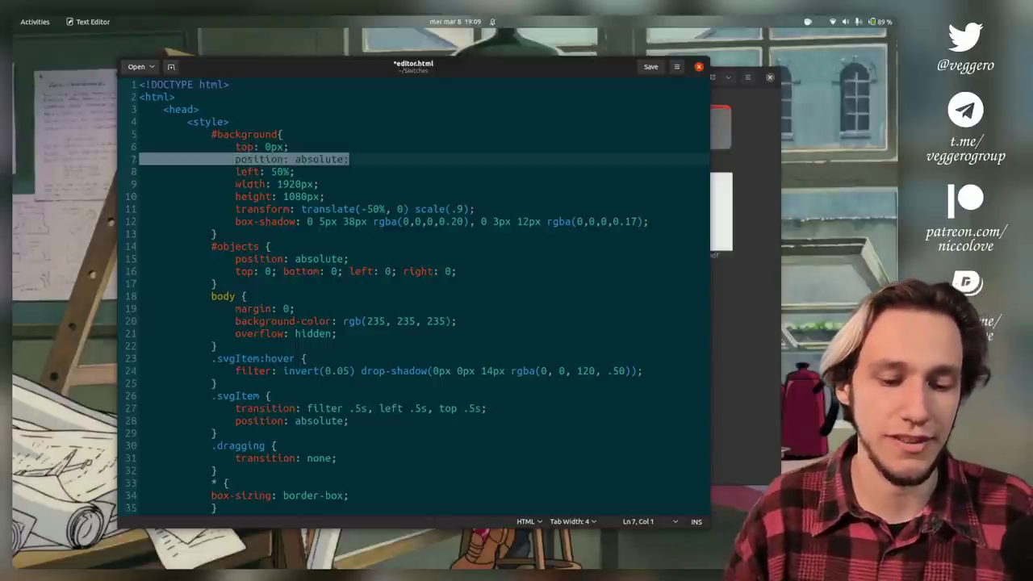
# Select the entire #background rule from its closing brace back to the start of line 5
pyautogui.moveTo(245, 233); pyautogui.dragTo(239, 134)
pyautogui.hotkey('shift', 'Up')
pyautogui.hotkey('shift', 'Down')
pyautogui.hotkey('shift', 'Down')
pyautogui.hotkey('shift', 'Down')
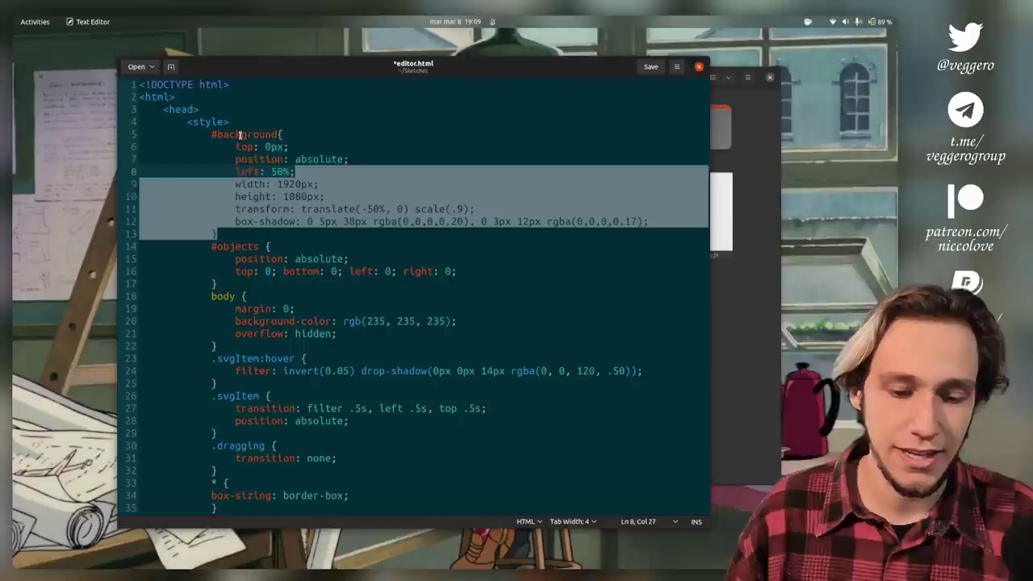
pyautogui.hotkey('shift', 'Up')
pyautogui.hotkey('shift', 'Up')
pyautogui.hotkey('shift', 'Home')
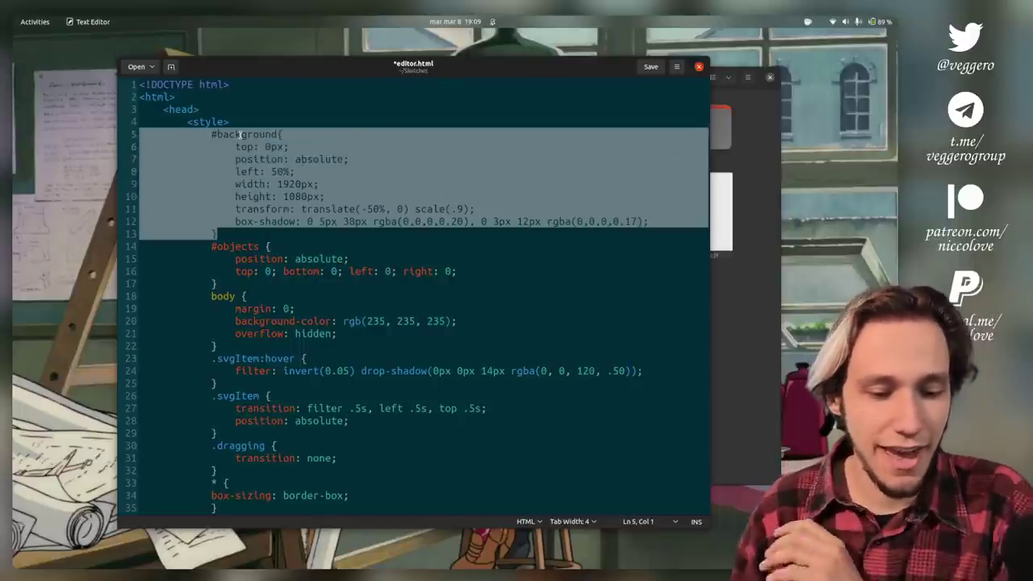
# Select text from the middle of line 5 to the middle of line 11, and clear the selection
pyautogui.click(239, 133)
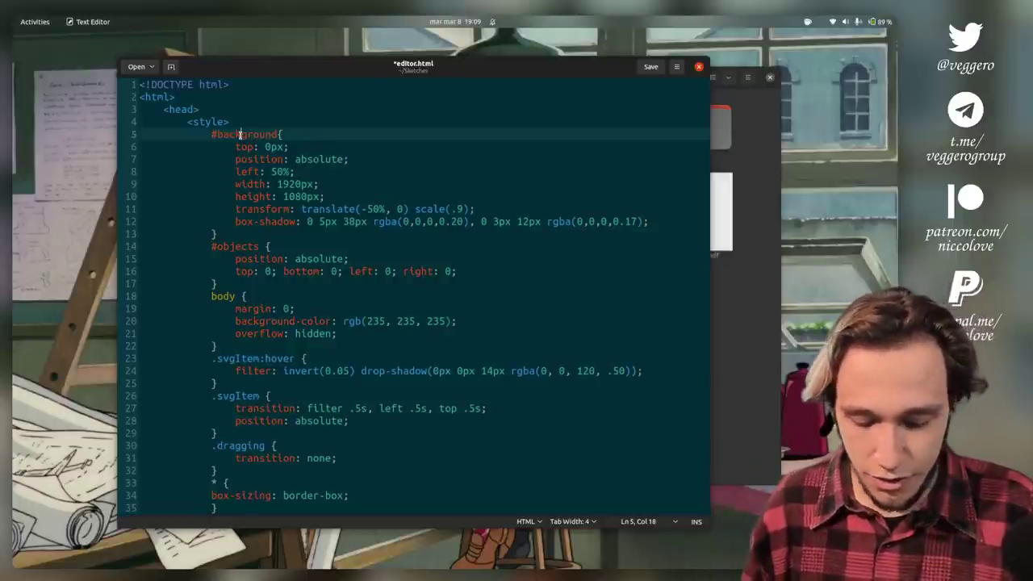
pyautogui.moveTo(239, 134); pyautogui.dragTo(339, 212)
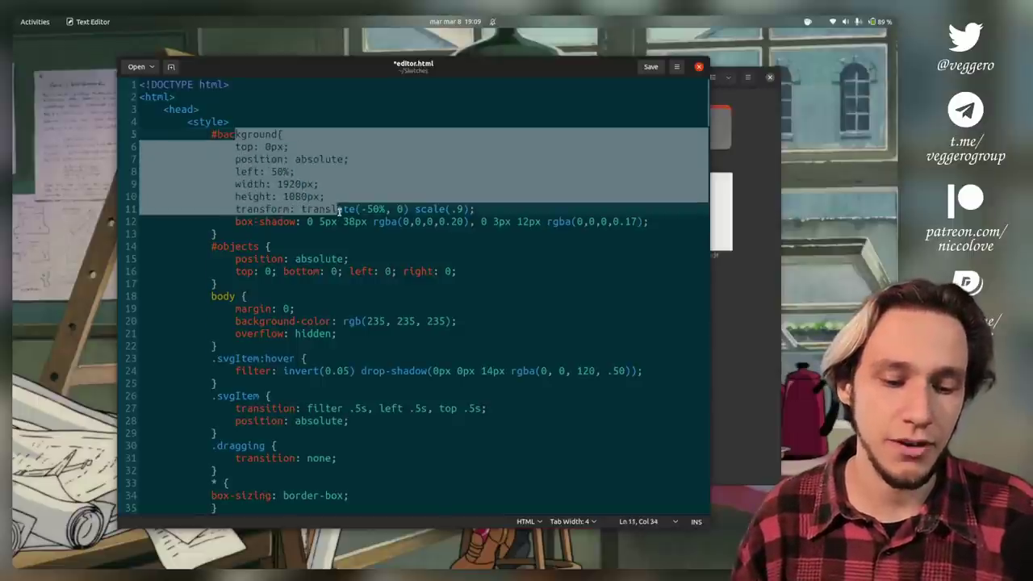
pyautogui.click(402, 187)
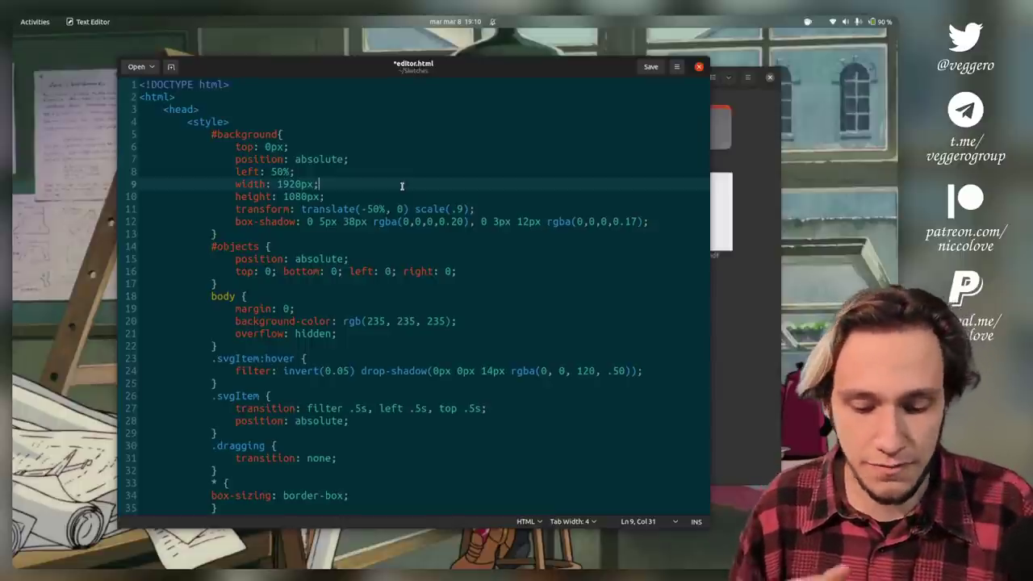
# Place the cursor at the end of line 7 in editor.html and save the file
pyautogui.scroll(-20, 401, 186)
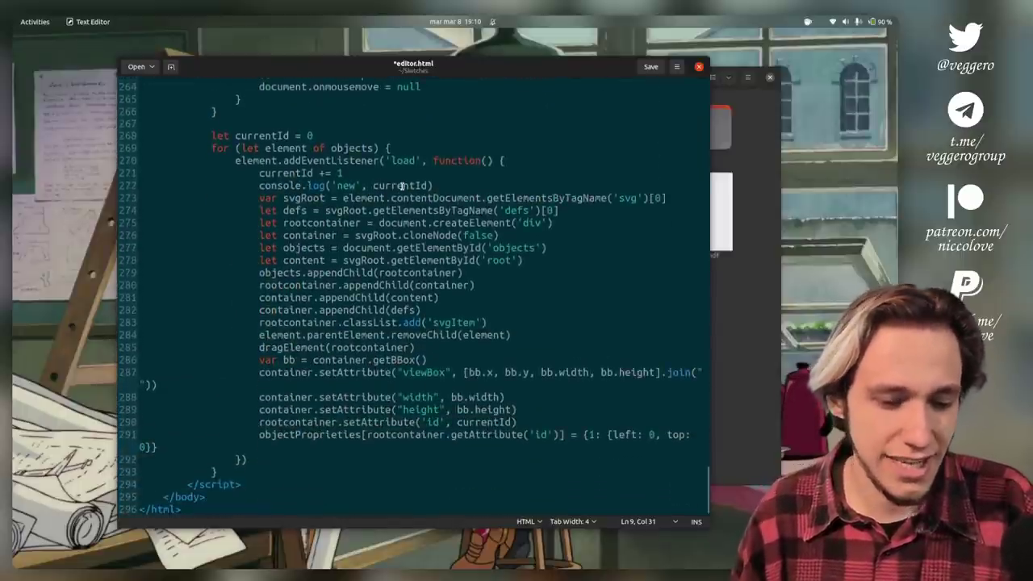
pyautogui.scroll(20, 401, 186)
pyautogui.click(390, 209)
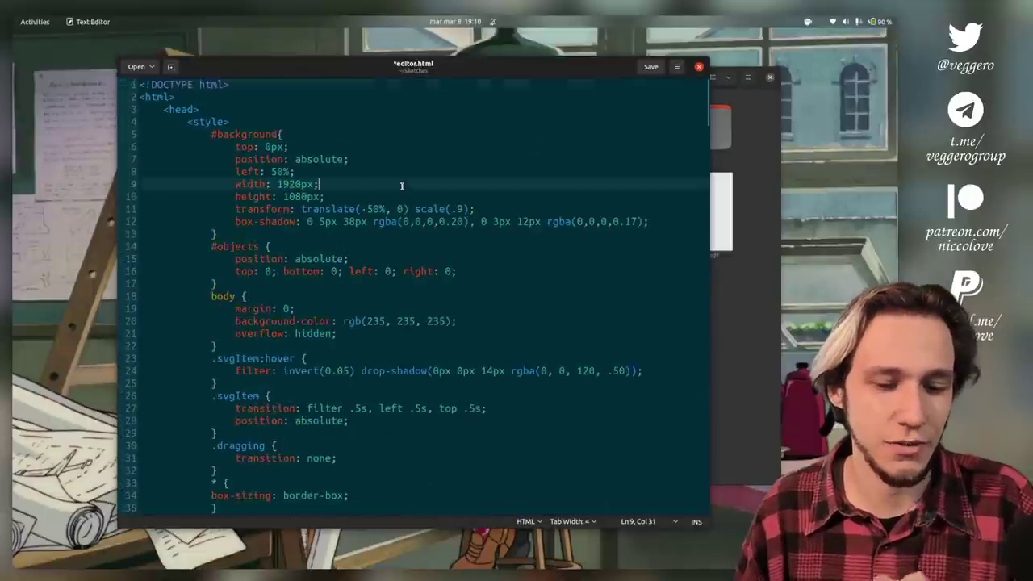
pyautogui.press('Up')
pyautogui.press('Up')
pyautogui.press('Up')
pyautogui.press('Up')
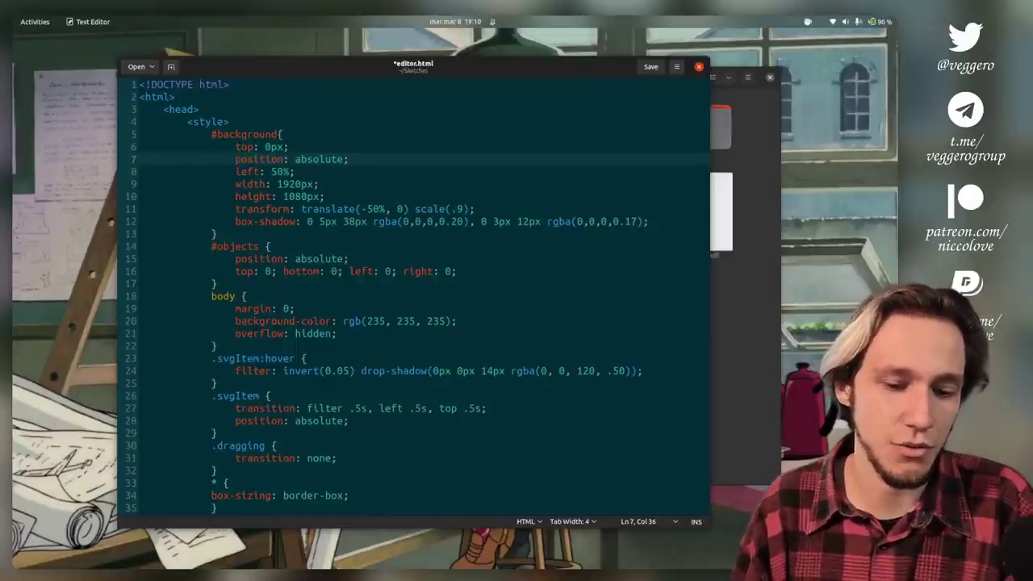
pyautogui.hotkey('ctrl', 's')
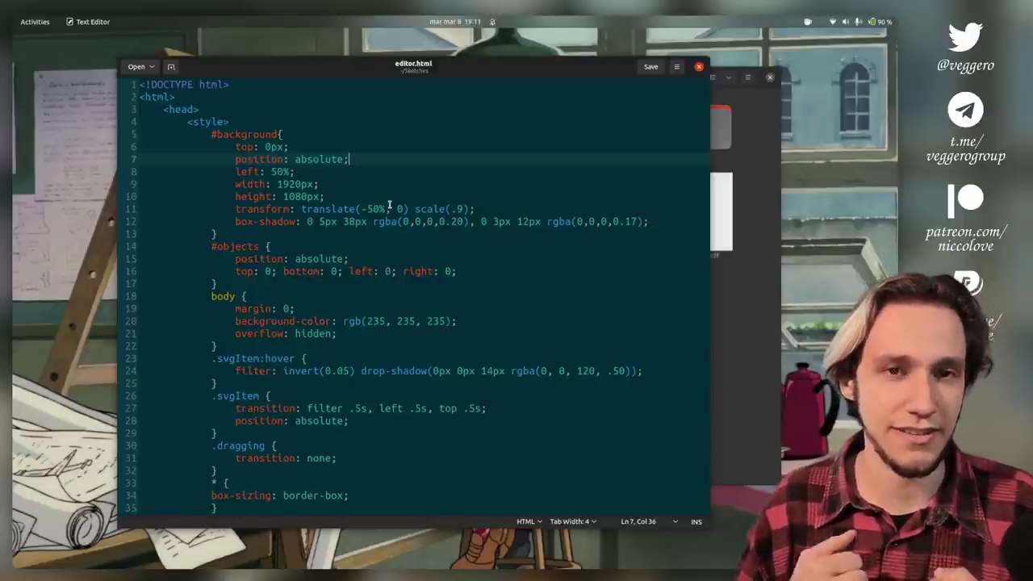
# Switch to the Setzer window and widen the source pane of Analisi 3.tex relative to the PDF preview
pyautogui.press('super')
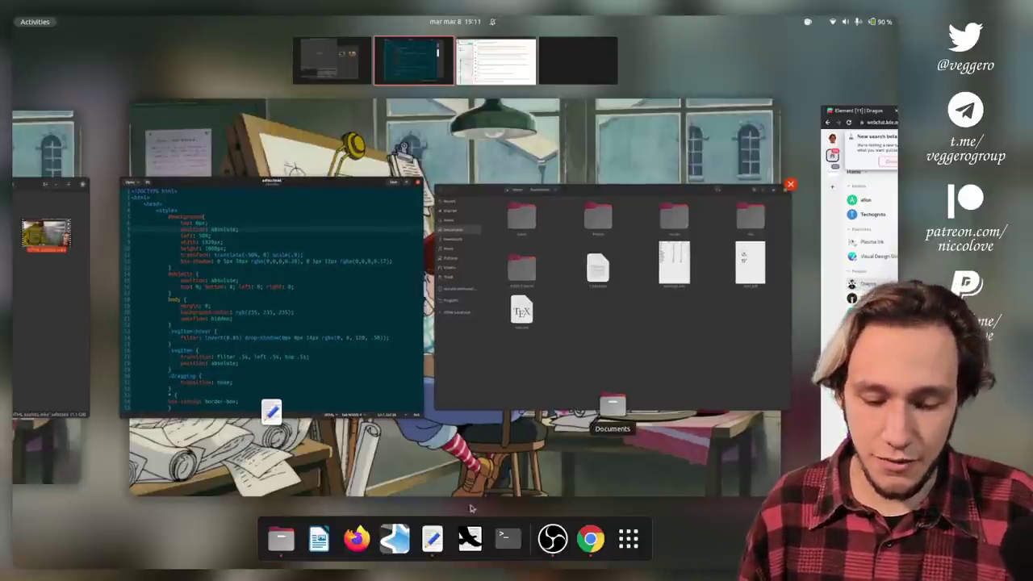
pyautogui.press('super')
pyautogui.hotkey('alt', 'Tab')
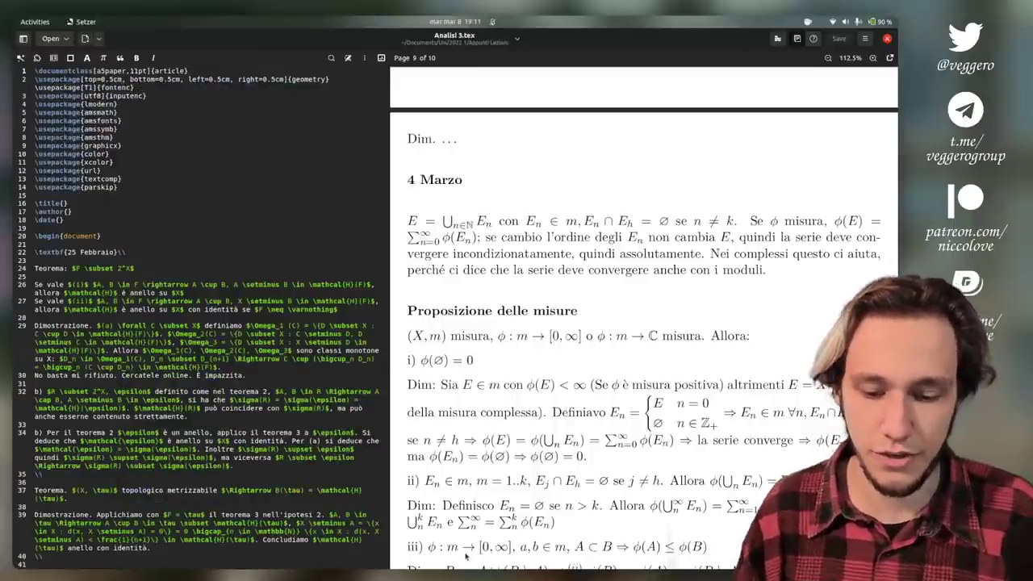
pyautogui.moveTo(388, 460); pyautogui.dragTo(490, 445)
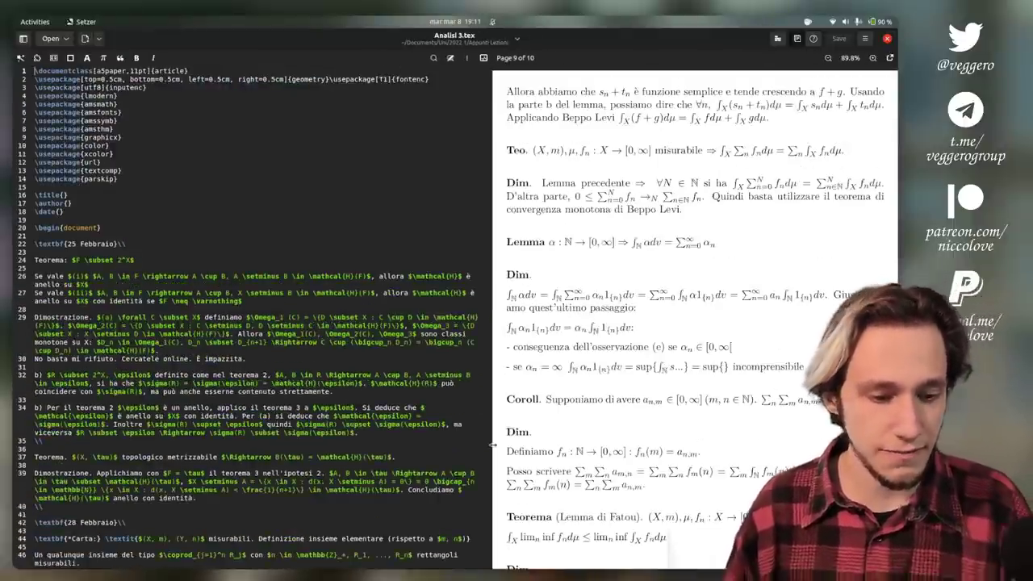
# Switch to the other open Analisi 3.tex, in the Appunti Materie folder, and place the cursor at the end of line 14
pyautogui.click(467, 38)
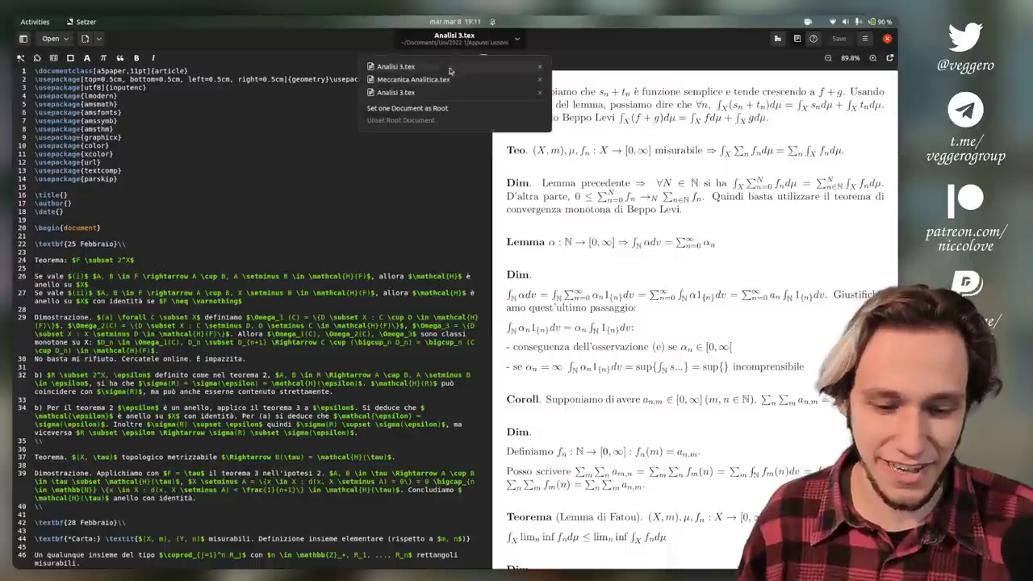
pyautogui.click(436, 70)
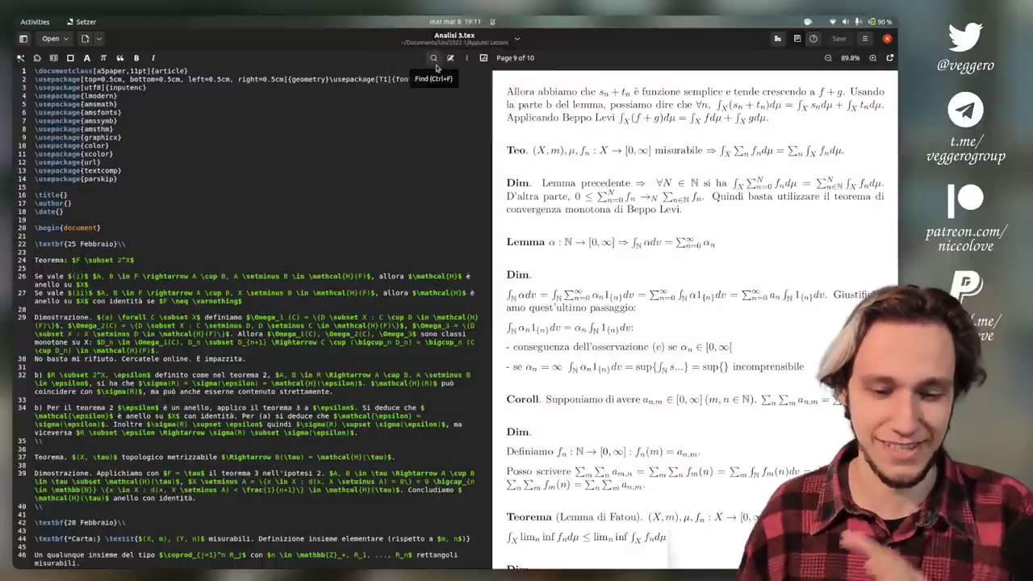
pyautogui.click(468, 37)
pyautogui.click(440, 94)
pyautogui.click(376, 180)
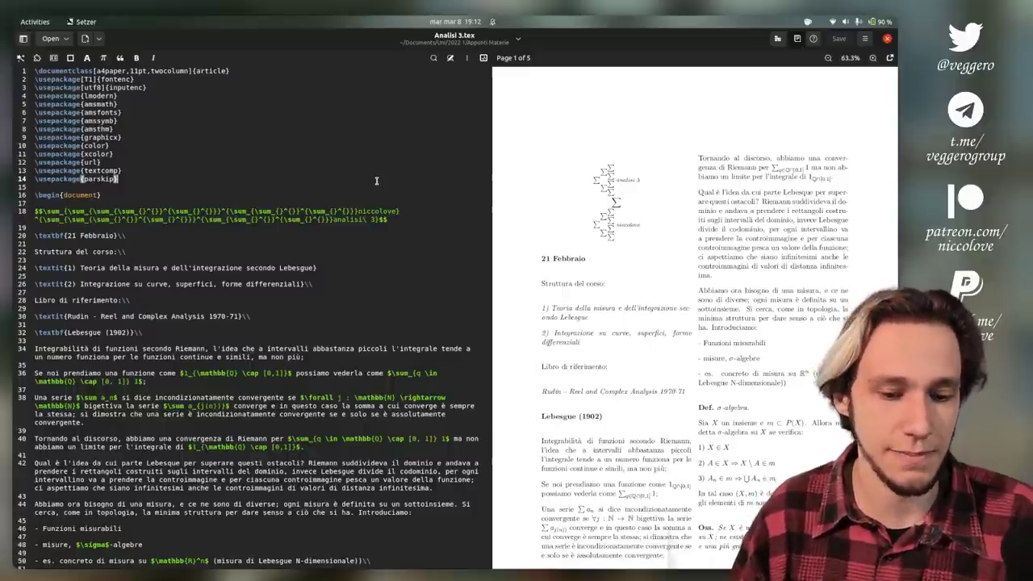
# Look at the document class choices in the template document wizard and cancel it
pyautogui.click(21, 58)
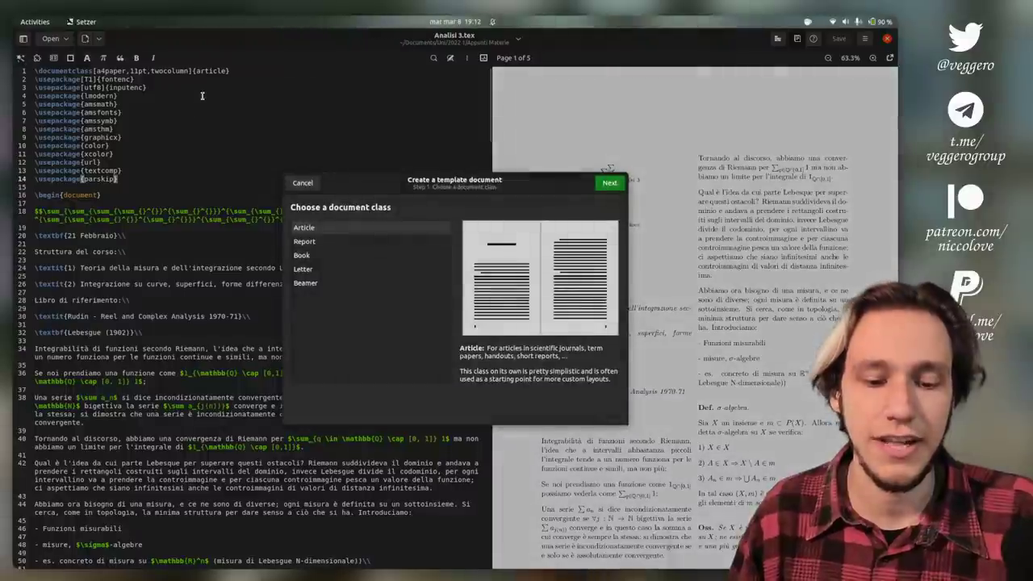
pyautogui.click(311, 183)
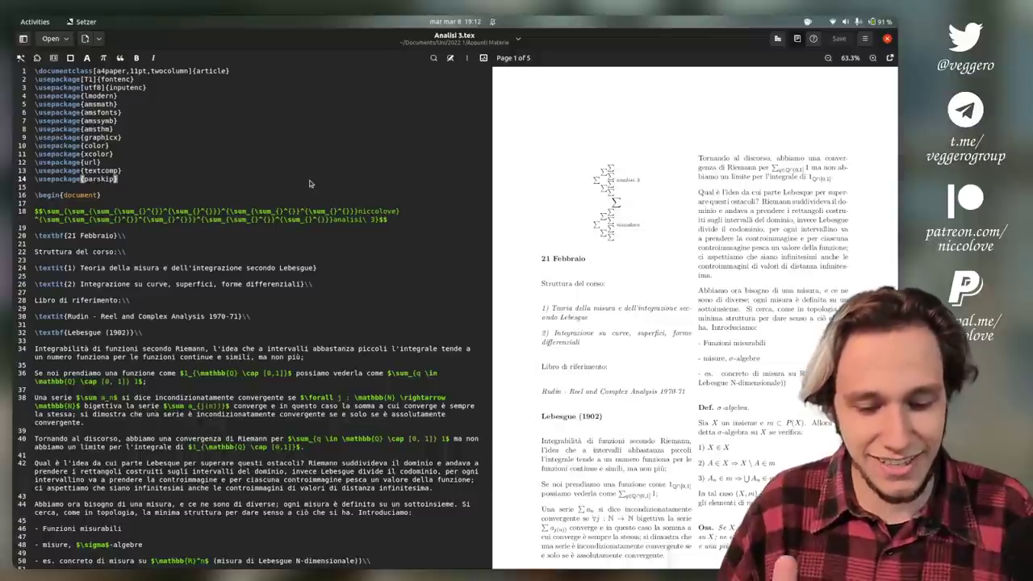
# Switch to the text editor, enlarge the text of editor.html, and return to Setzer
pyautogui.hotkey('alt', 'Tab')
pyautogui.hotkey('ctrl', '+')
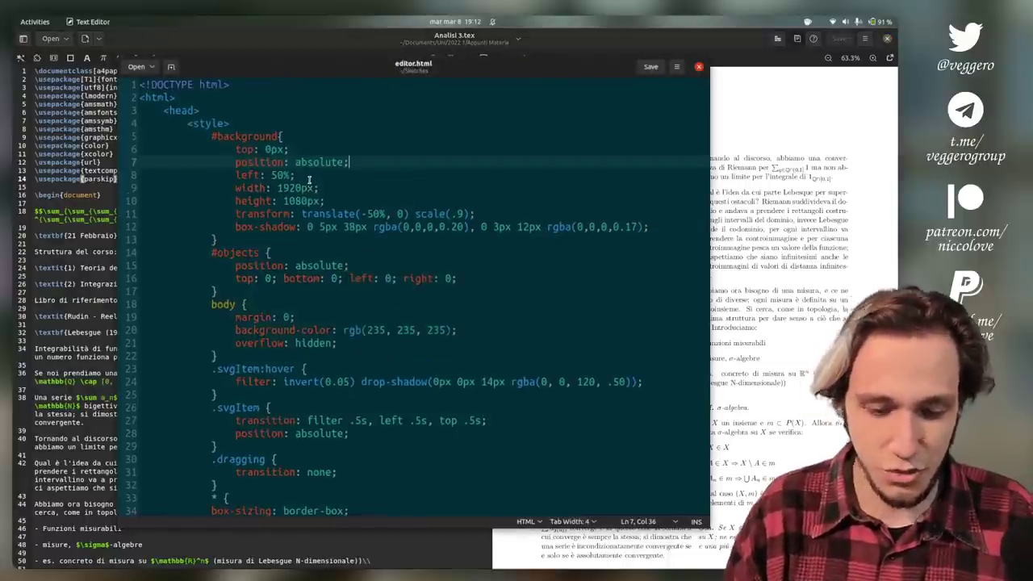
pyautogui.hotkey('alt', 'Tab')
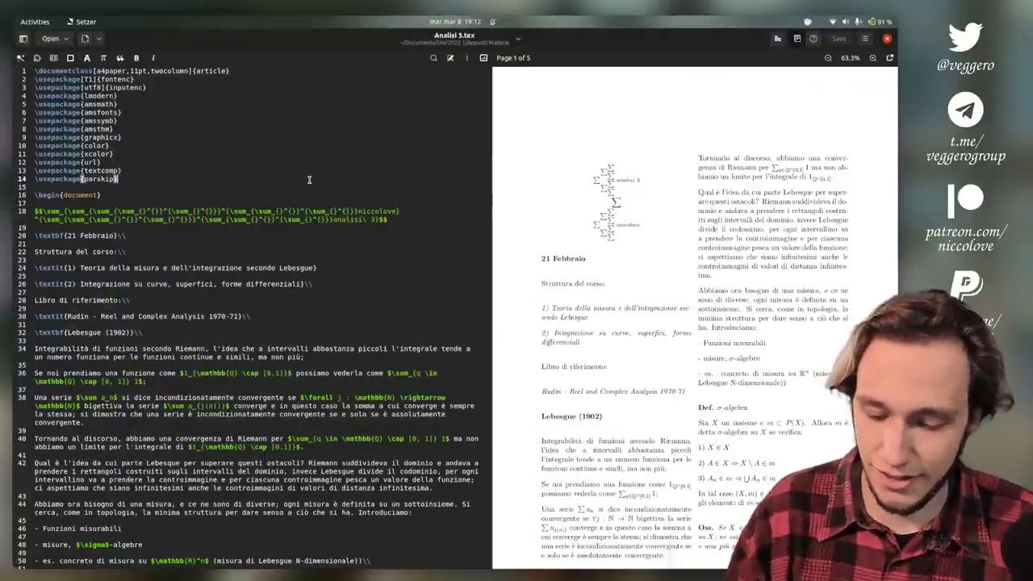
# Try larger and smaller source text sizes in Analisi 3.tex and leave the text enlarged
pyautogui.hotkey('ctrl', '+')
pyautogui.hotkey('ctrl', '+')
pyautogui.hotkey('ctrl', '+')
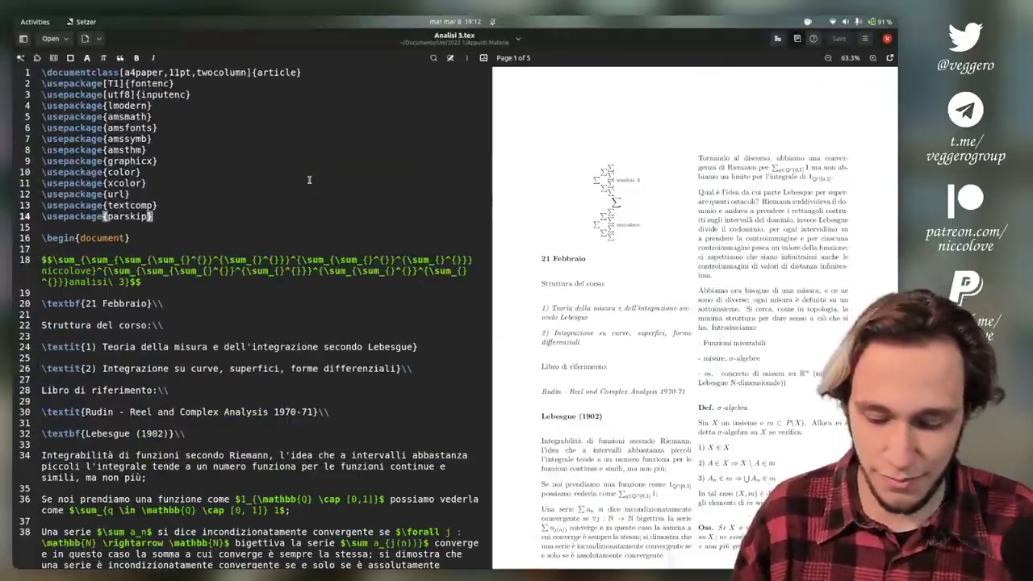
pyautogui.hotkey('ctrl', '-')
pyautogui.hotkey('ctrl', '-')
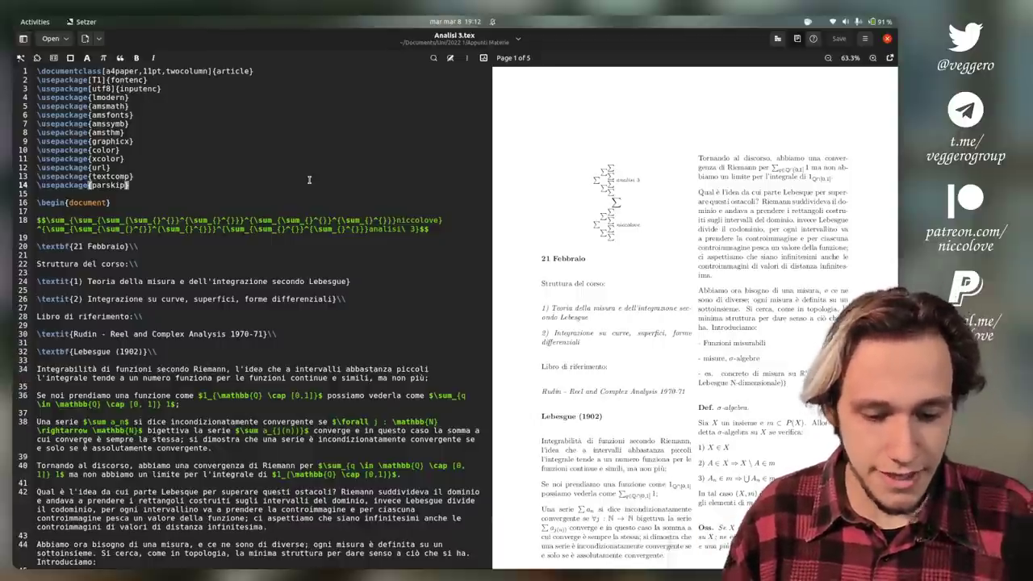
pyautogui.hotkey('ctrl', '+')
# Add blank lines after the final line break at the end of Analisi 3.tex and enlarge the source text
pyautogui.scroll(-20, 309, 179)
pyautogui.scroll(-20, 309, 180)
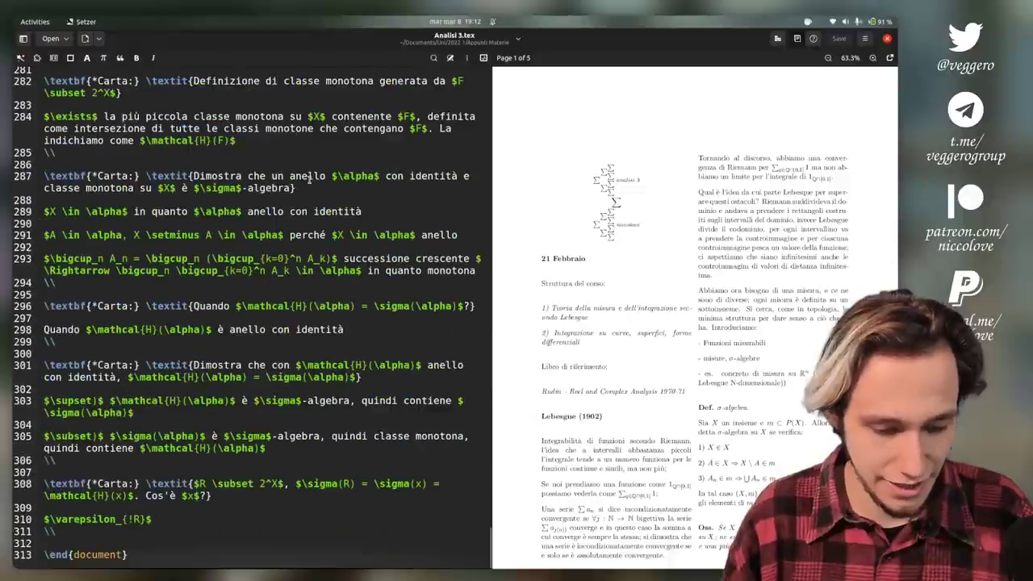
pyautogui.click(154, 520)
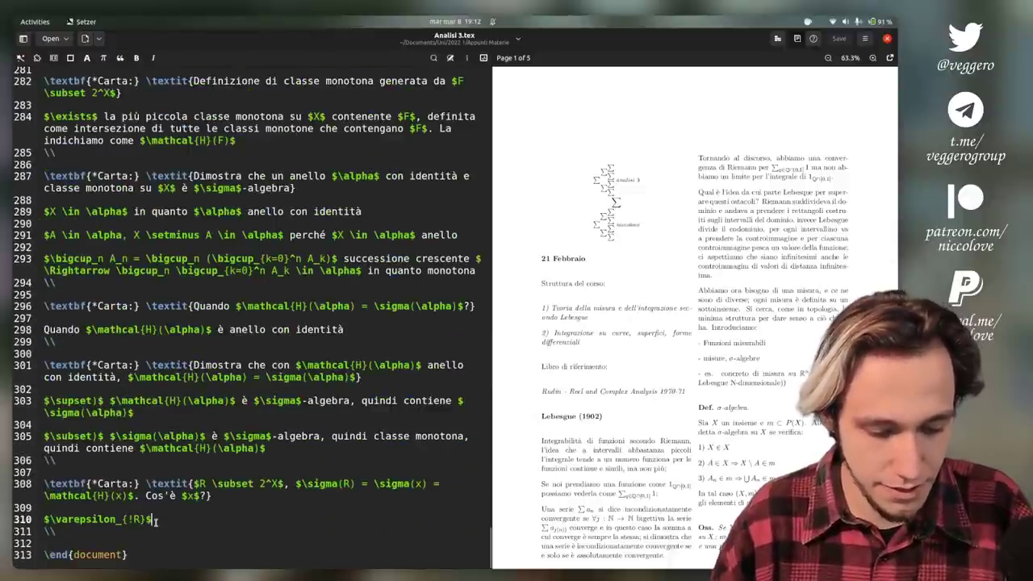
pyautogui.press('Down')
pyautogui.press('Return')
pyautogui.press('Return')
pyautogui.press('Return')
pyautogui.hotkey('ctrl', '+')
pyautogui.hotkey('ctrl', '+')
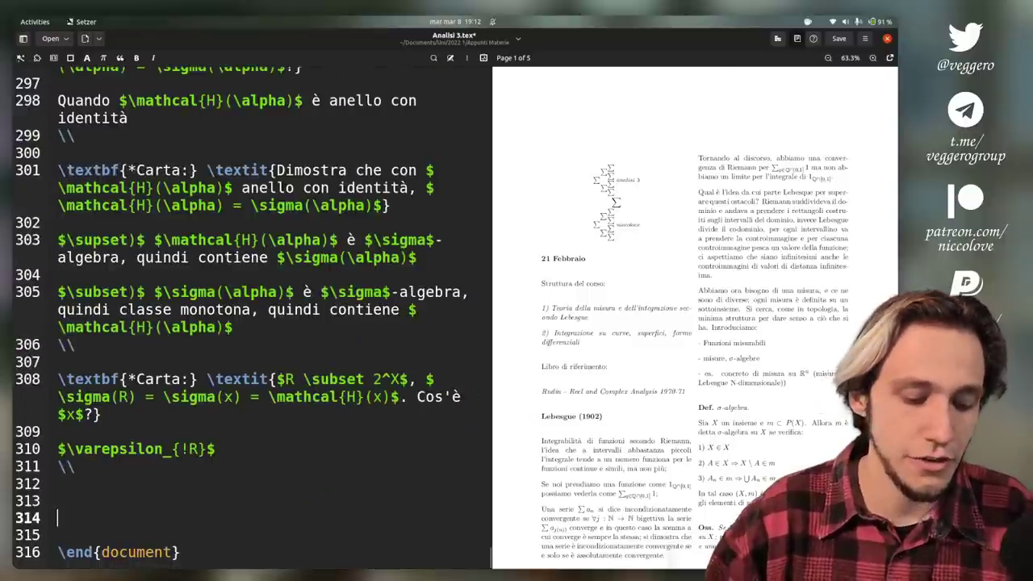
# Try the automatic closing of round, curly and square brackets on the blank line, deleting each pair
pyautogui.write('(')
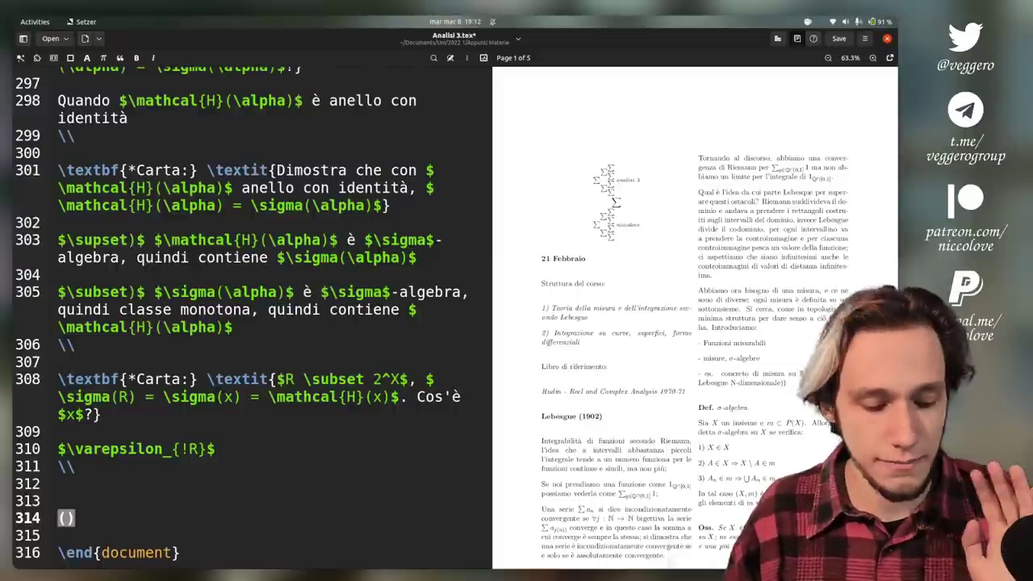
pyautogui.press('BackSpace')
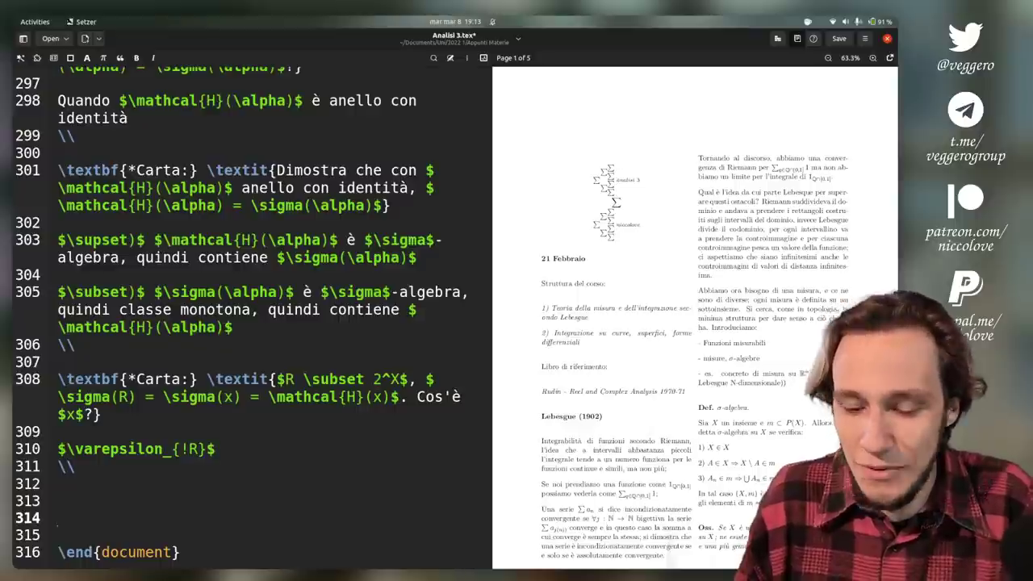
pyautogui.write('(')
pyautogui.press('BackSpace')
pyautogui.write('{')
pyautogui.press('BackSpace')
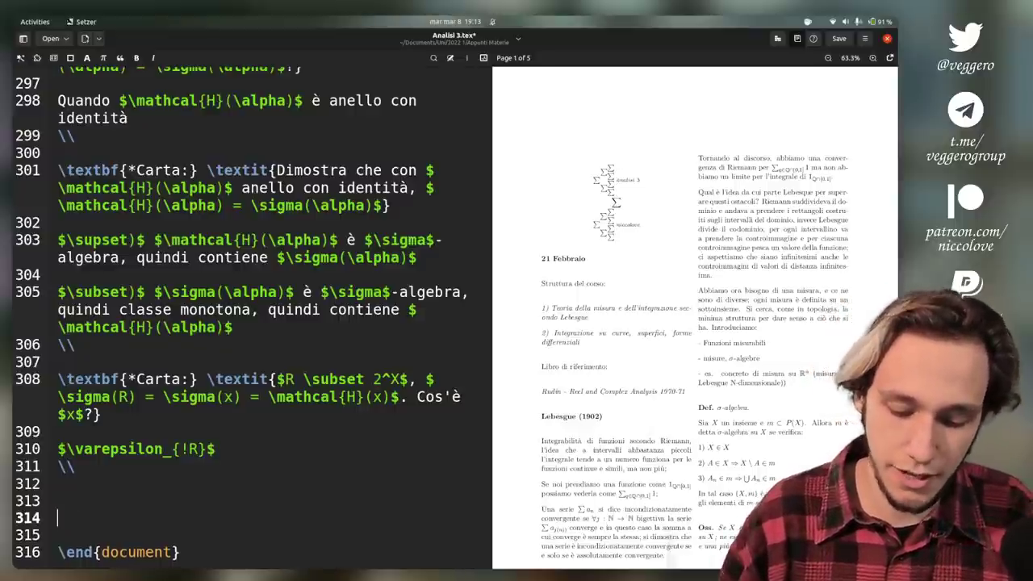
pyautogui.write('[')
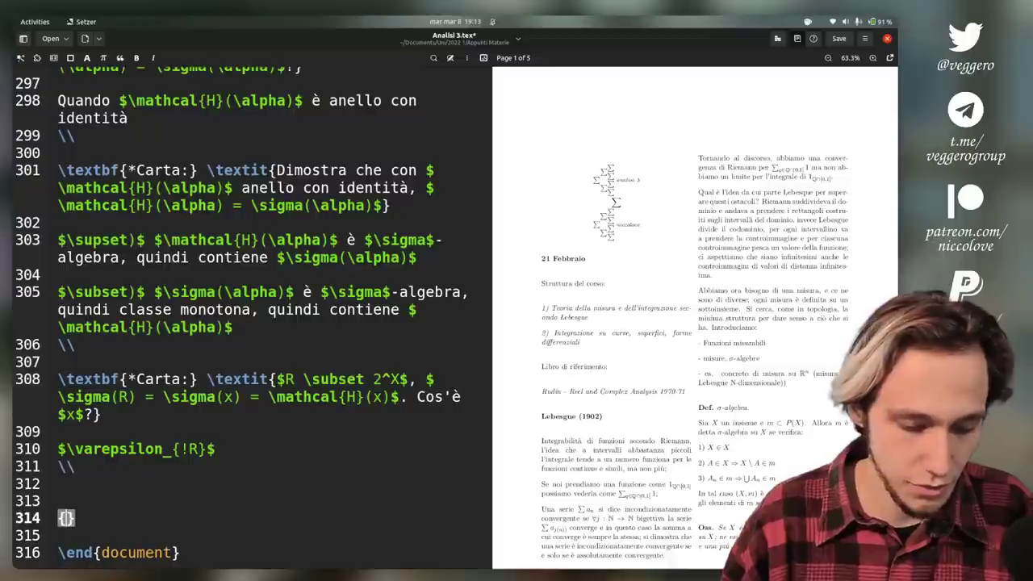
pyautogui.press('BackSpace')
pyautogui.press('BackSpace')
pyautogui.write('[')
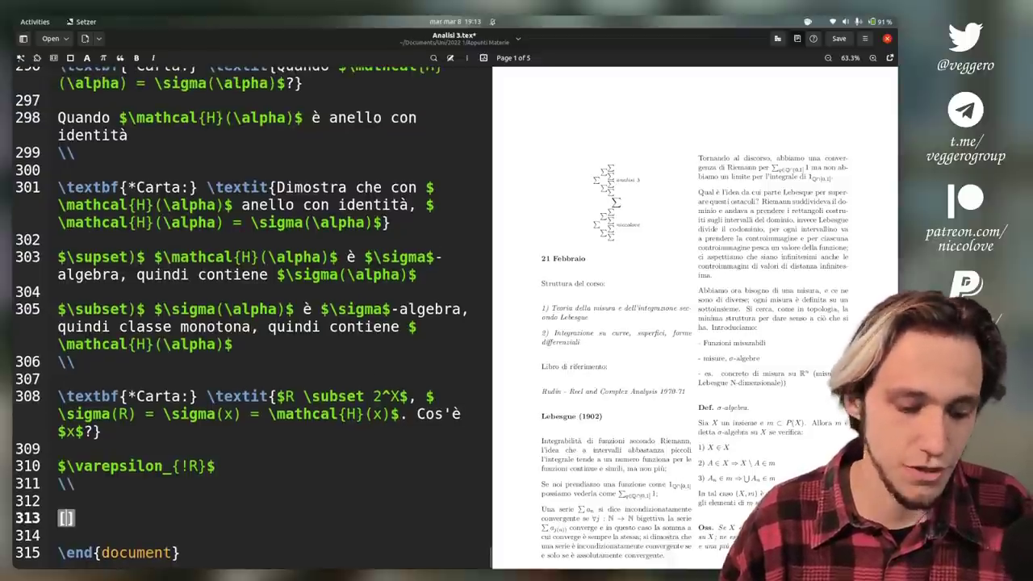
pyautogui.press('BackSpace')
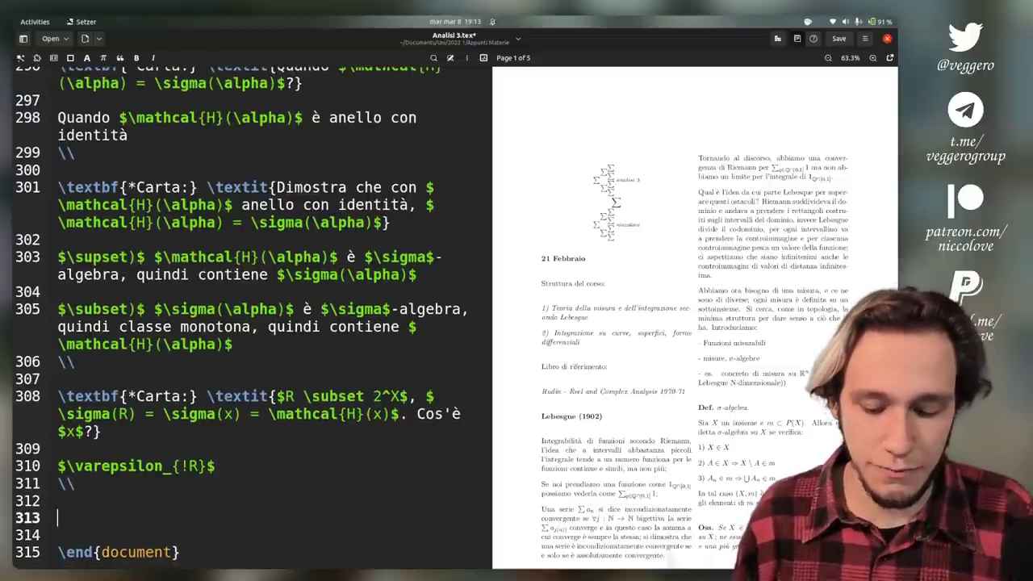
# Try adding closing parentheses after an automatically closed round pair on line 313, and delete them all
pyautogui.write('()')
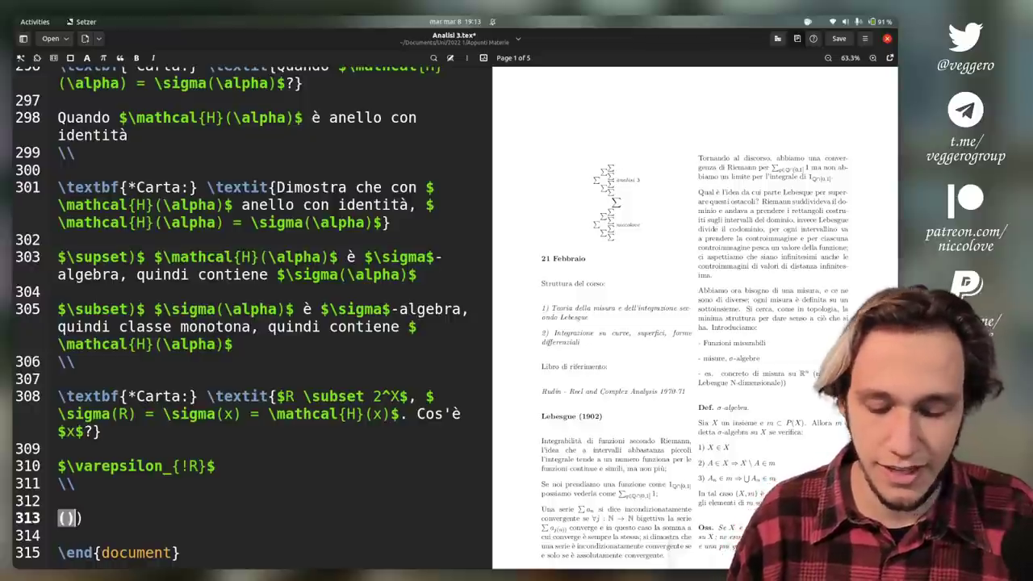
pyautogui.write(')')
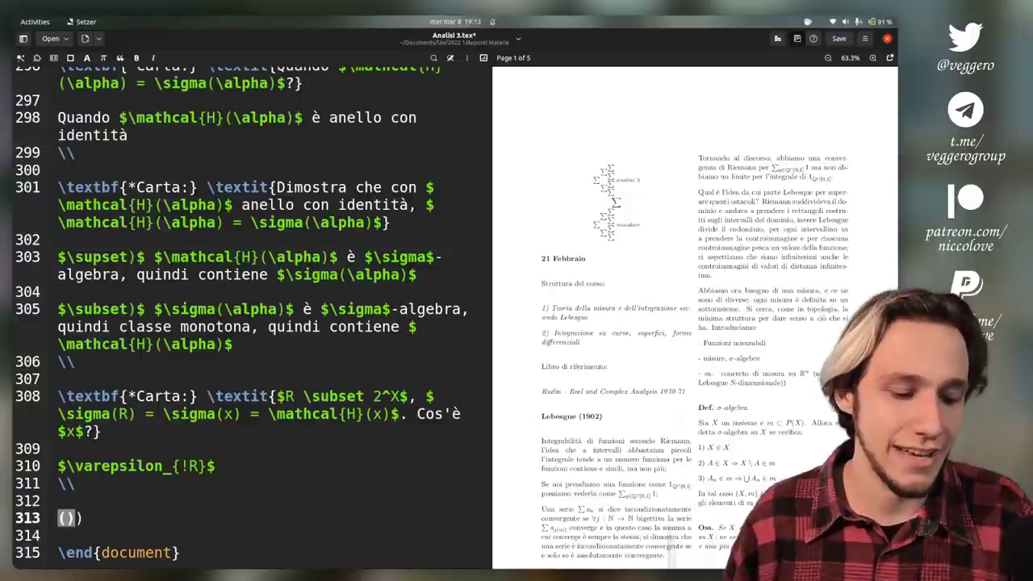
pyautogui.press('BackSpace')
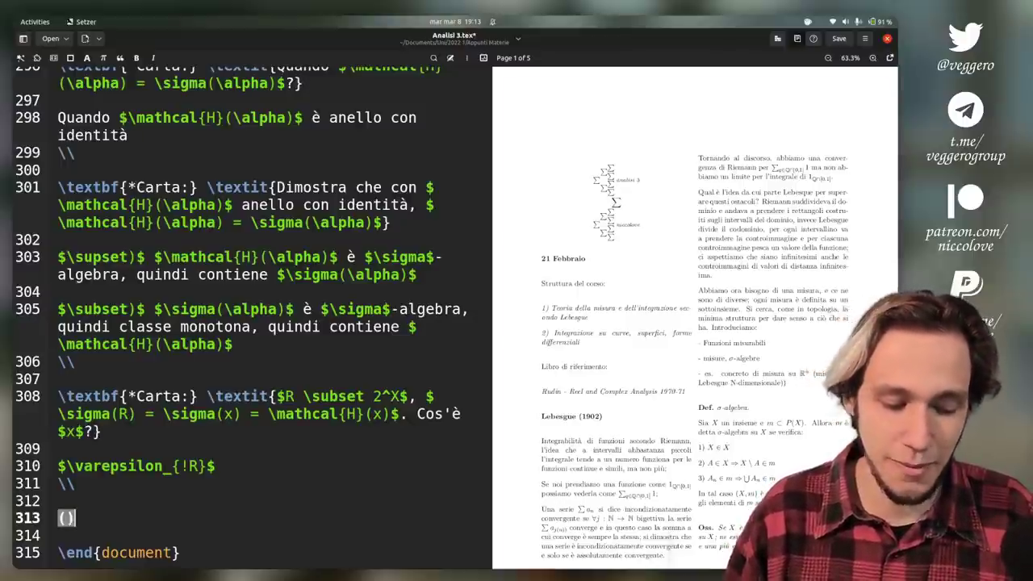
pyautogui.press('BackSpace')
pyautogui.press('BackSpace')
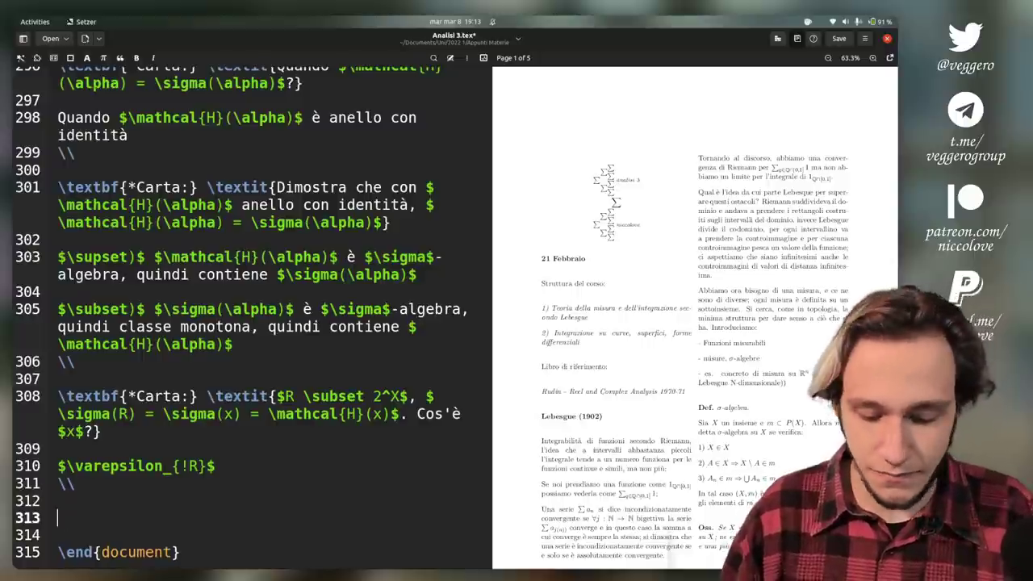
pyautogui.write('(')
pyautogui.press('End')
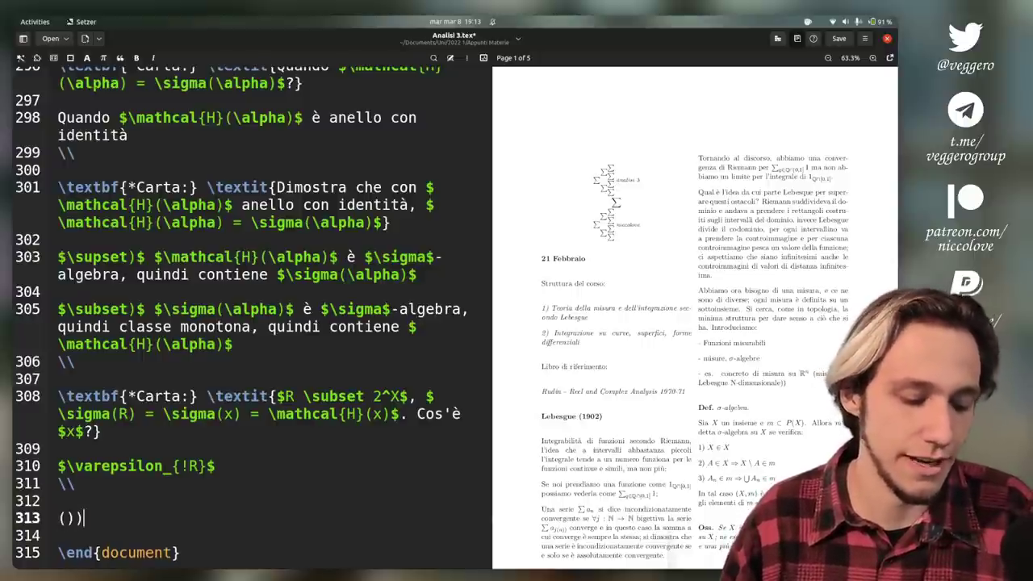
pyautogui.press('BackSpace')
pyautogui.press('BackSpace')
pyautogui.press('BackSpace')
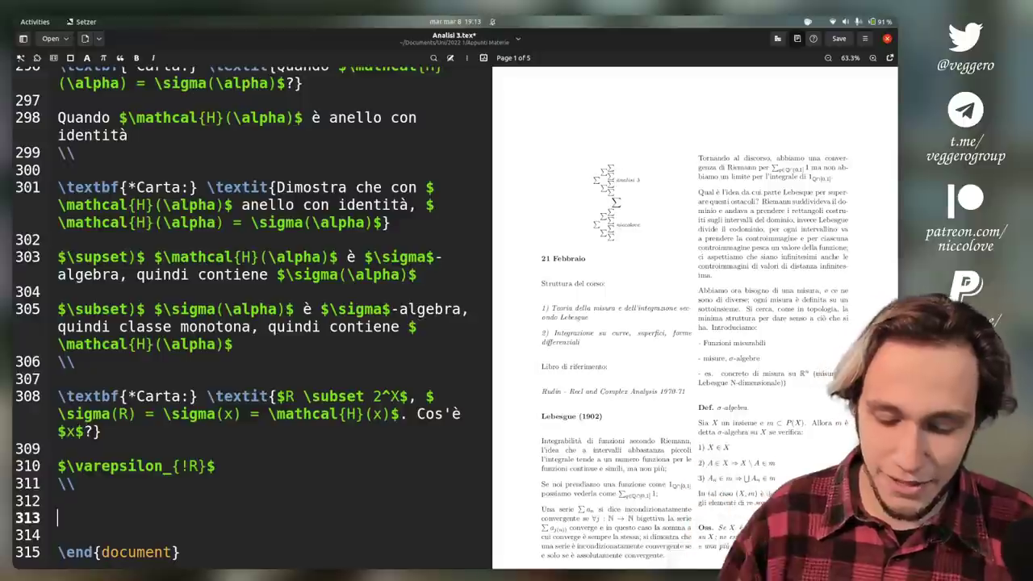
# Write the interval (0, 3) on line 313 and start a new paragraph below it
pyautogui.write('(')
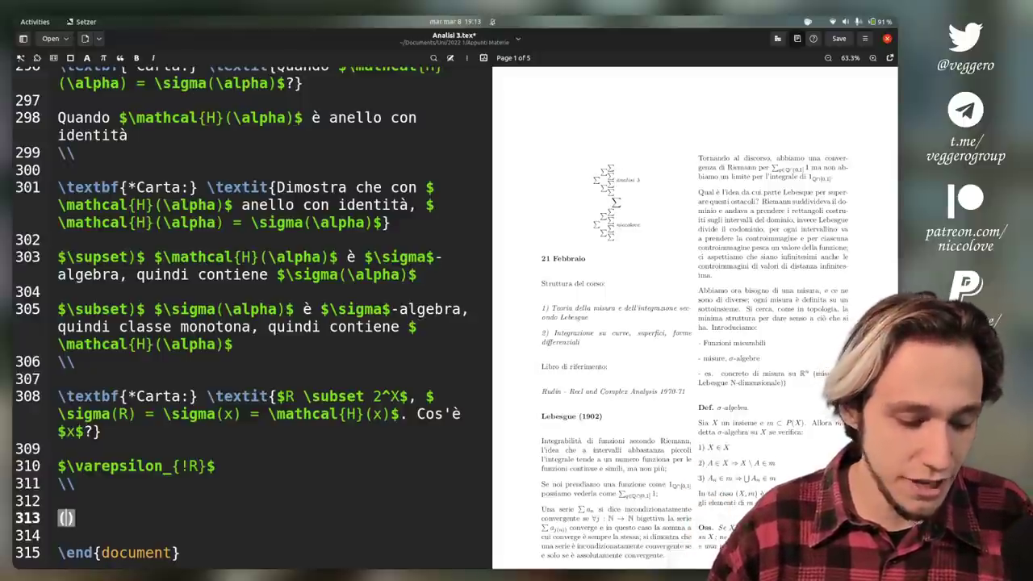
pyautogui.write('0, 3')
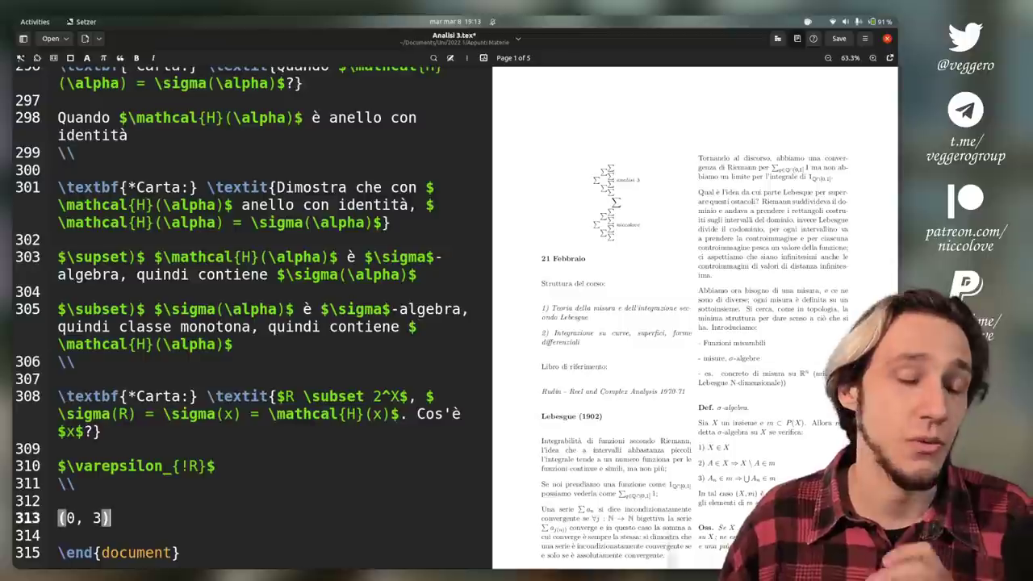
pyautogui.press('Return')
pyautogui.press('Return')
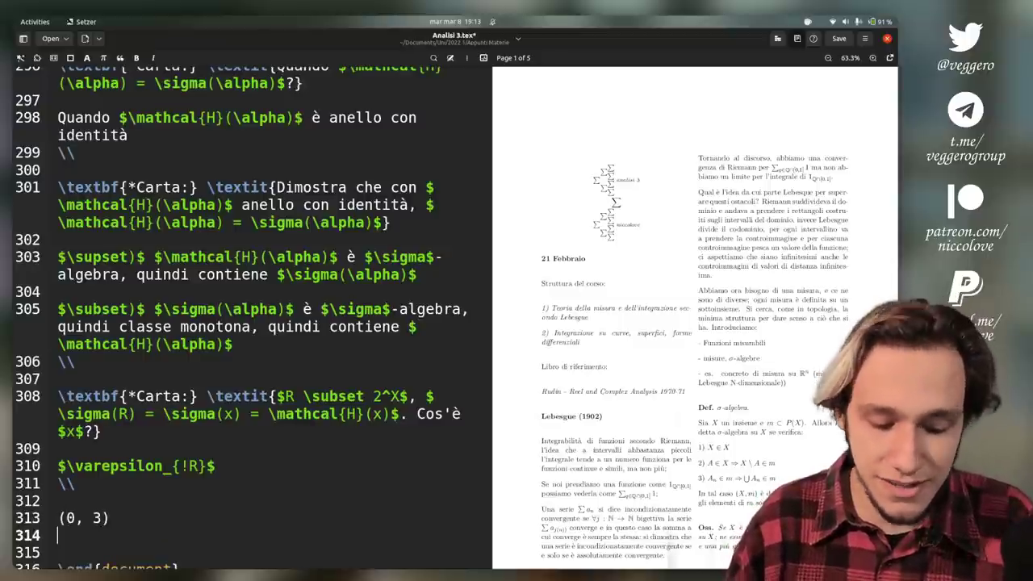
pyautogui.scroll(-1, 111, 529)
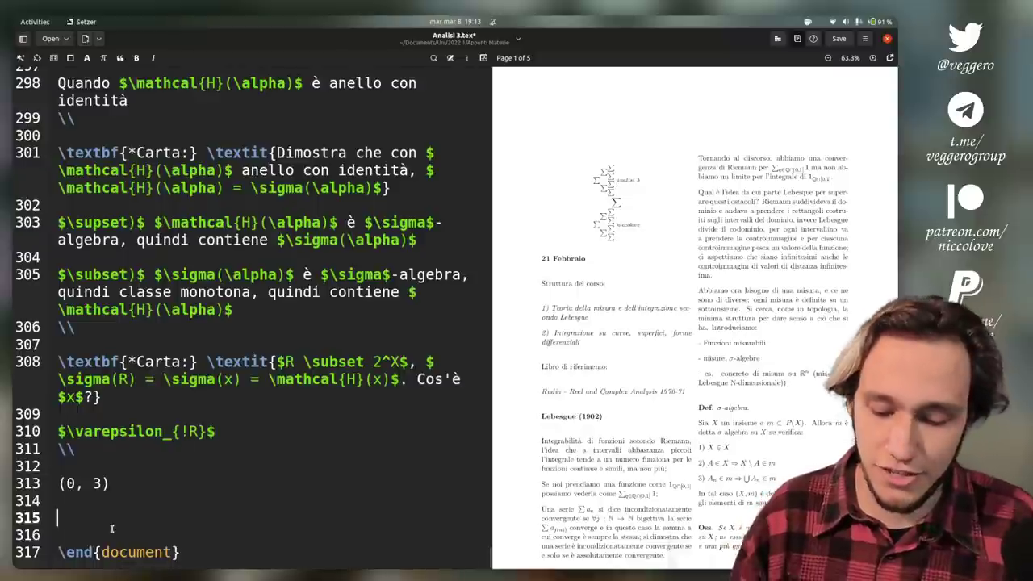
# Write the interval ]0, 3[ on line 315 without the automatically added closing bracket
pyautogui.write(']')
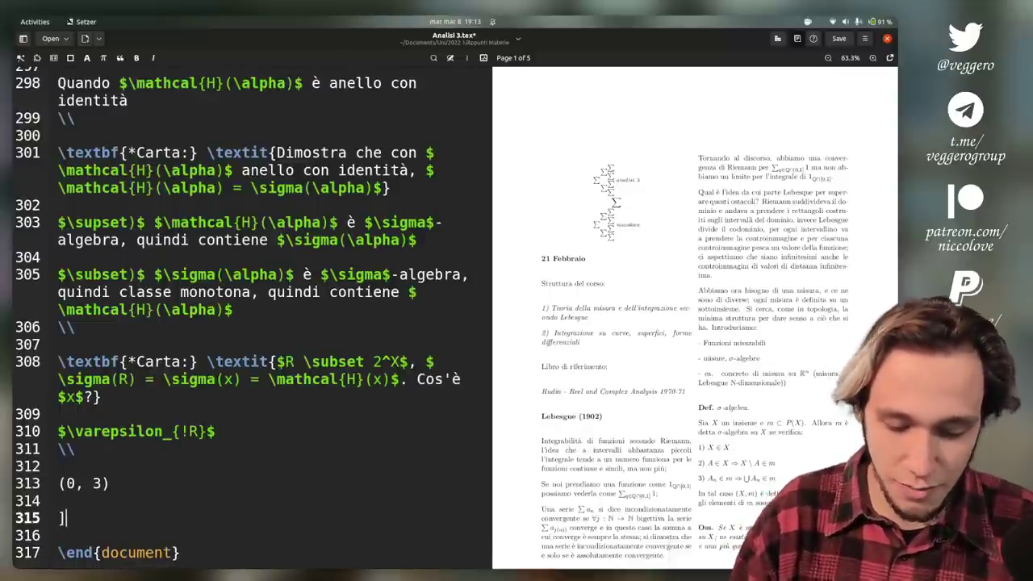
pyautogui.write('0, 3[')
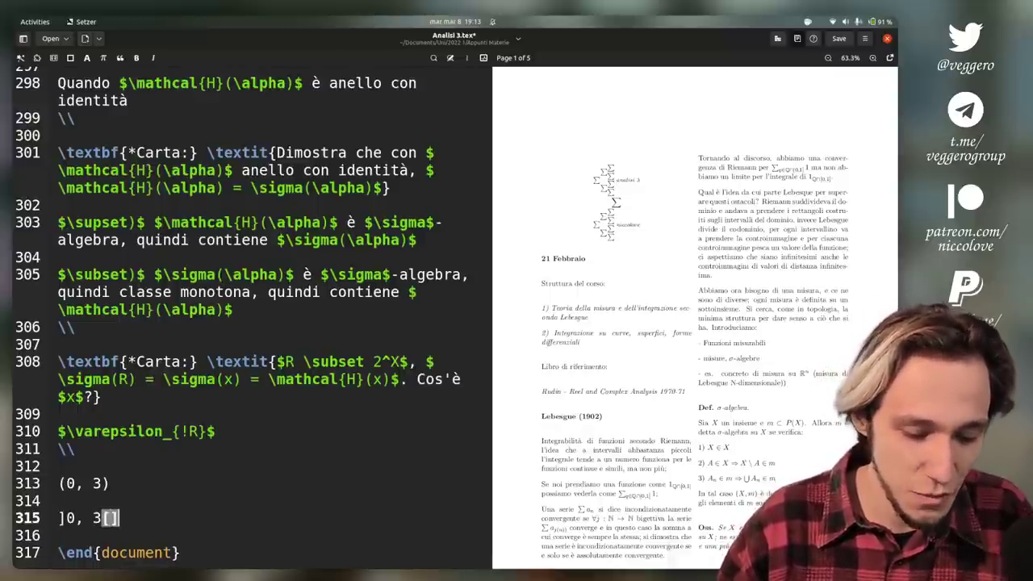
pyautogui.press('Delete')
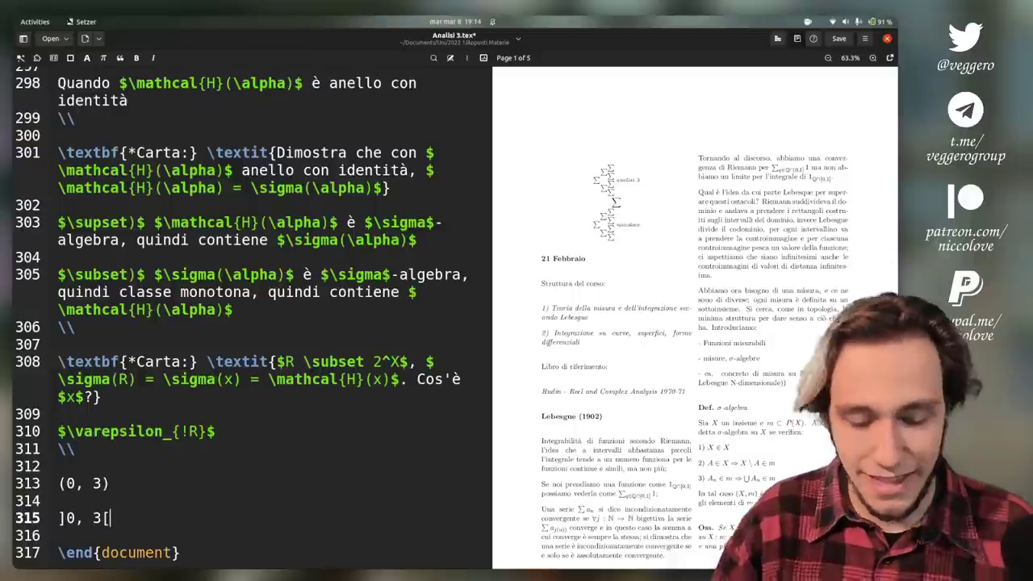
pyautogui.press('Left')
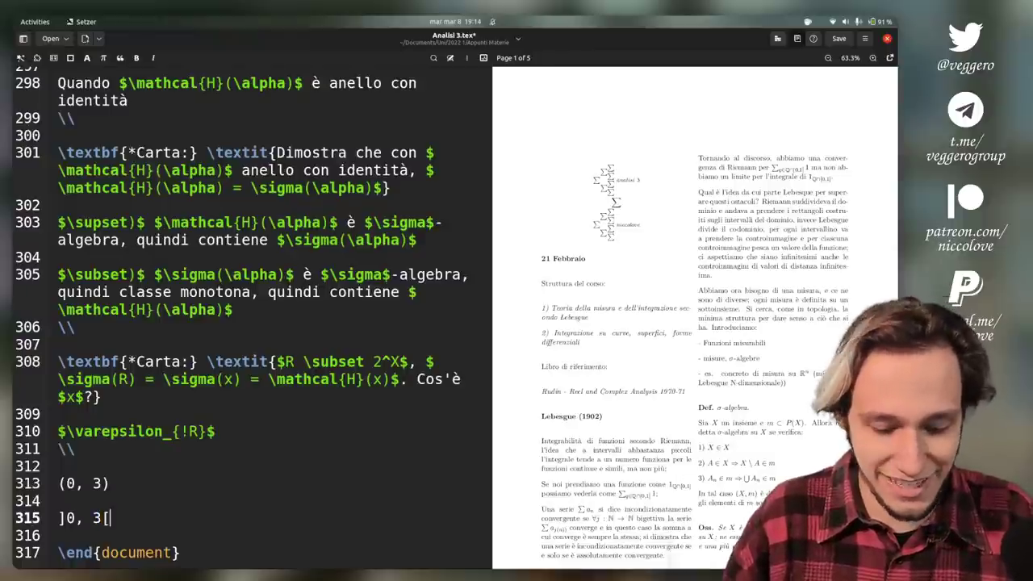
pyautogui.write(']')
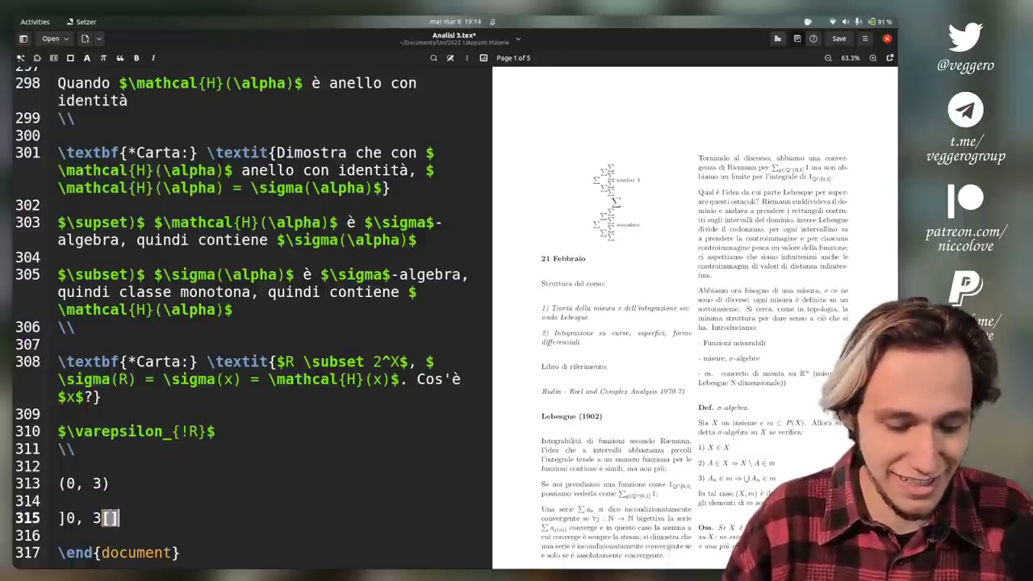
pyautogui.press('BackSpace')
# Replace the two example intervals with a blank line before the end of the document
pyautogui.hotkey('shift', 'Up')
pyautogui.hotkey('shift', 'Up')
pyautogui.hotkey('shift', 'Up')
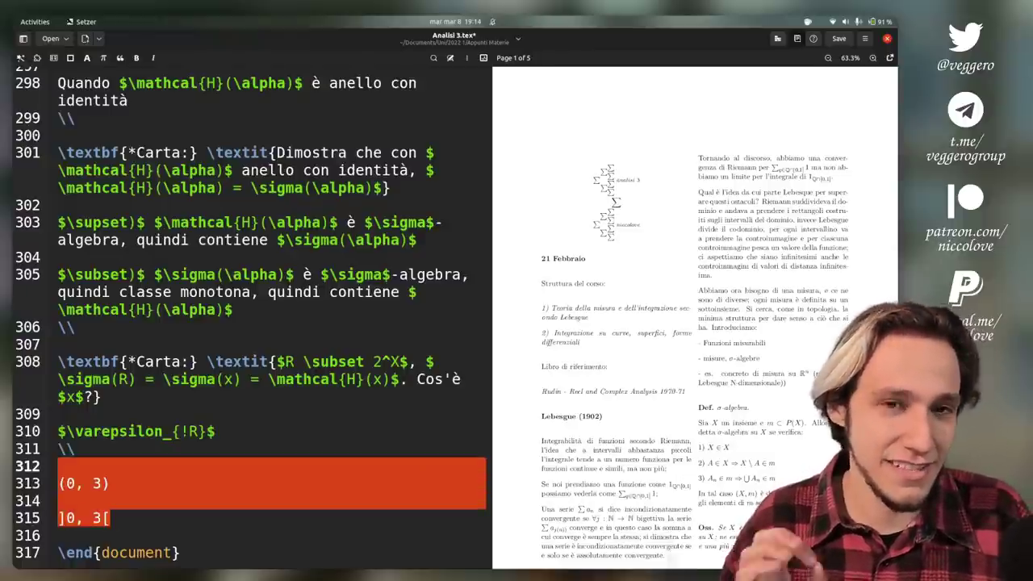
pyautogui.press('Return')
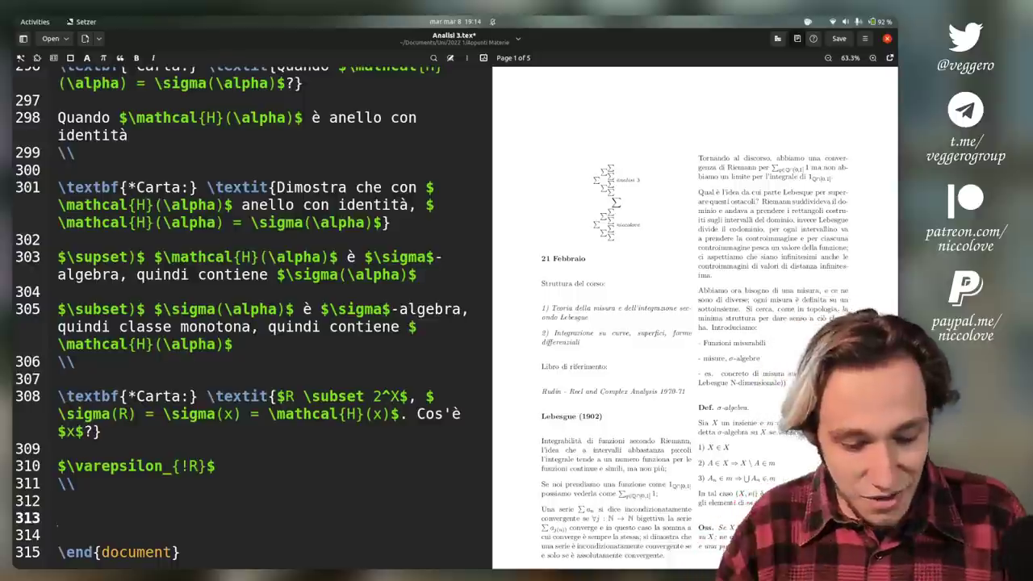
# Write the math expression ${mathcal{aeo_{}}}$ on line 313 and move the cursor past its three closing braces
pyautogui.write('{')
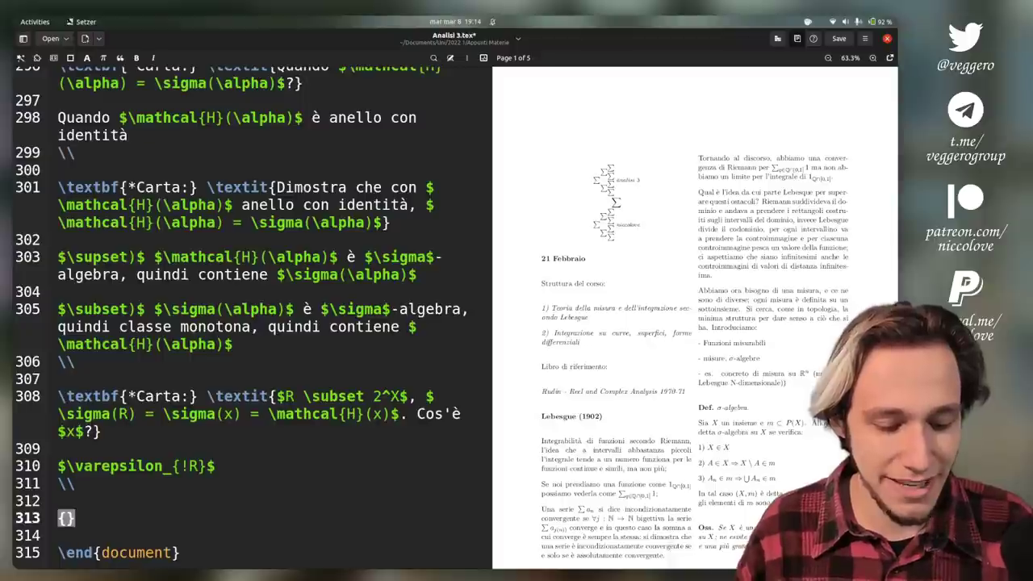
pyautogui.press('Delete')
pyautogui.press('BackSpace')
pyautogui.write('${')
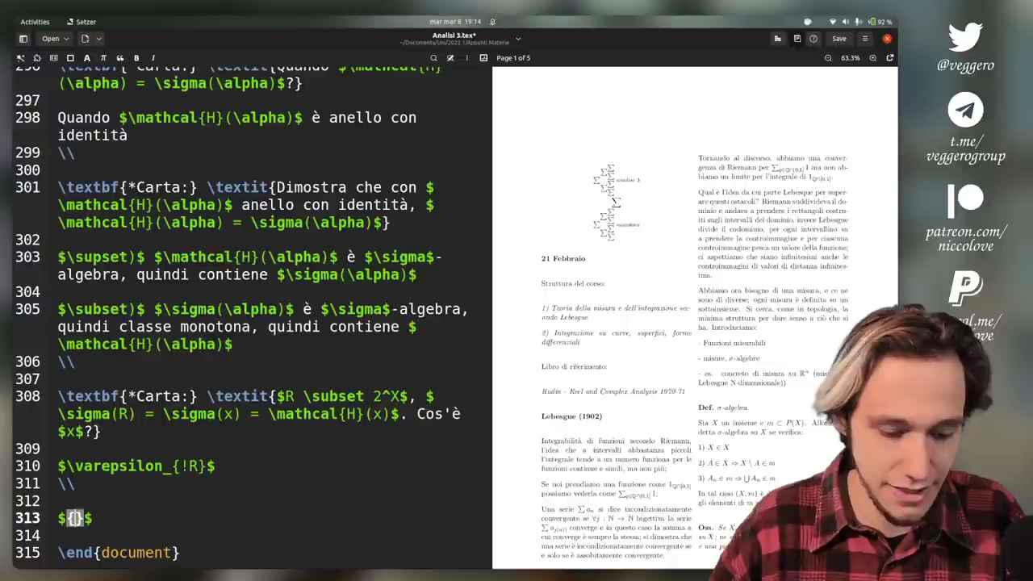
pyautogui.write('mathcal{')
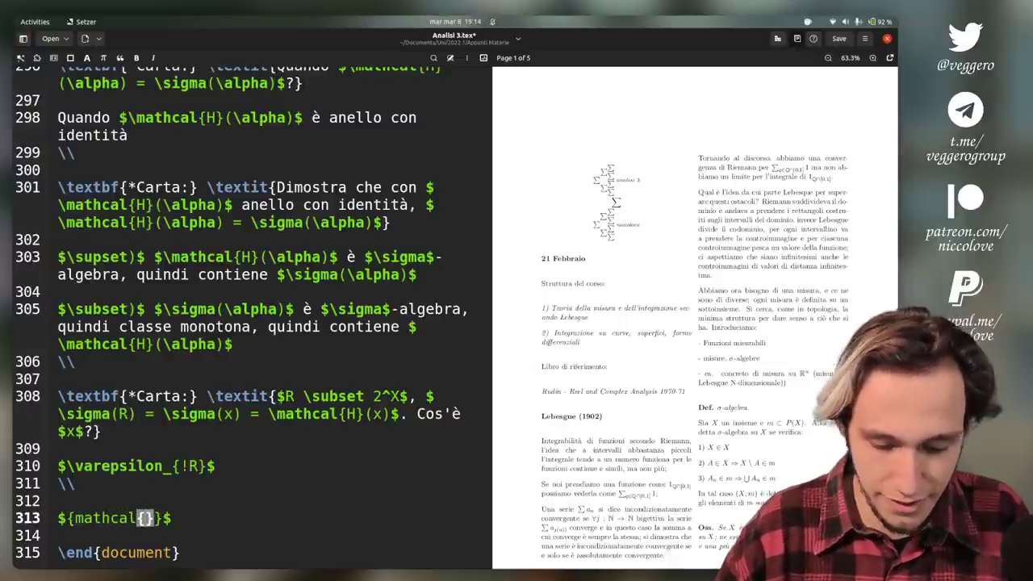
pyautogui.write('aeo_{')
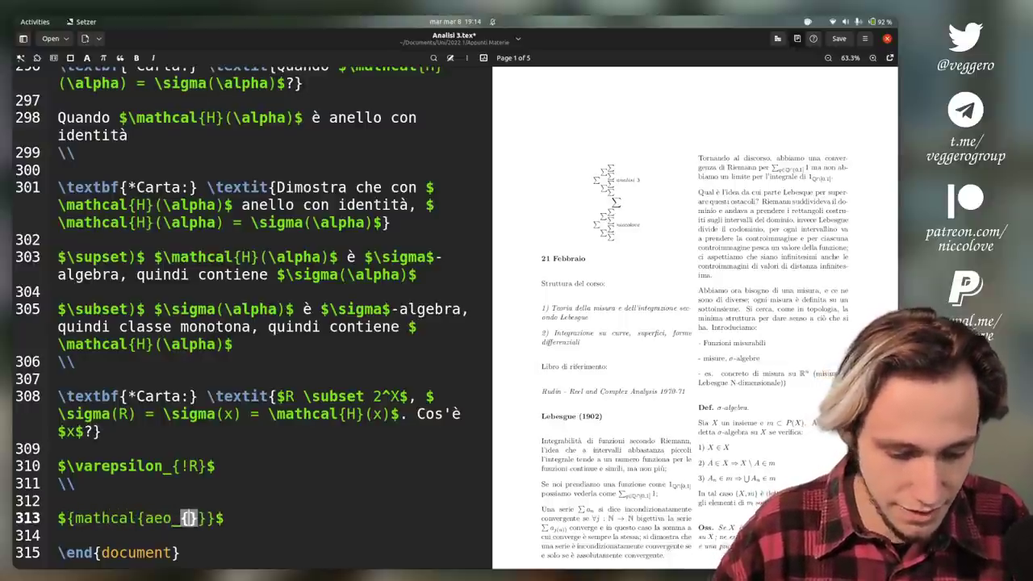
pyautogui.press('Right')
pyautogui.press('Right')
pyautogui.press('Right')
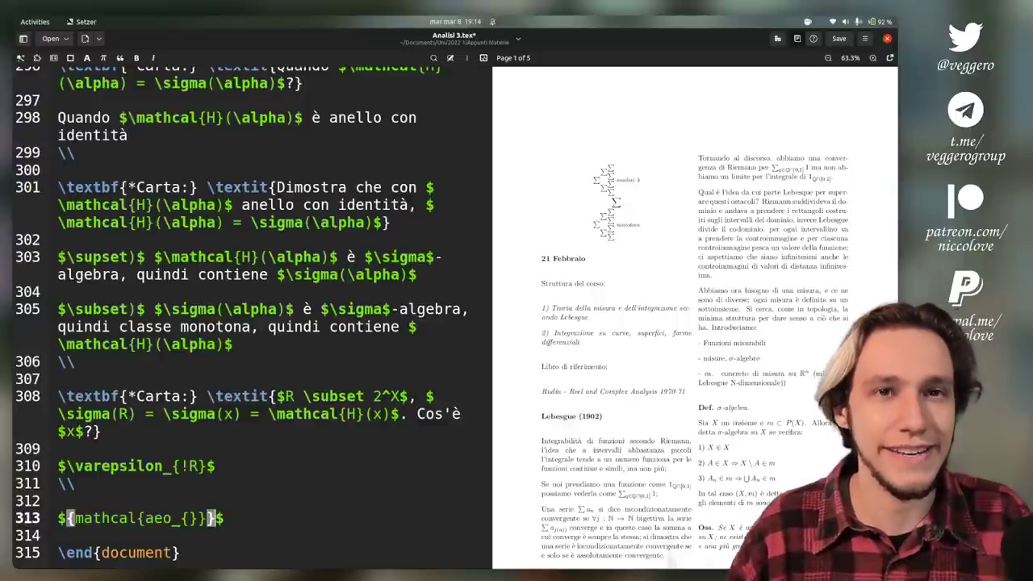
# Replace everything between the dollar signs on line 313 with the letter t
pyautogui.hotkey('ctrl', 'shift', 'Left')
pyautogui.hotkey('ctrl', 'shift', 'Left')
pyautogui.hotkey('ctrl', 'shift', 'Left')
pyautogui.hotkey('ctrl', 'shift', 'Left')
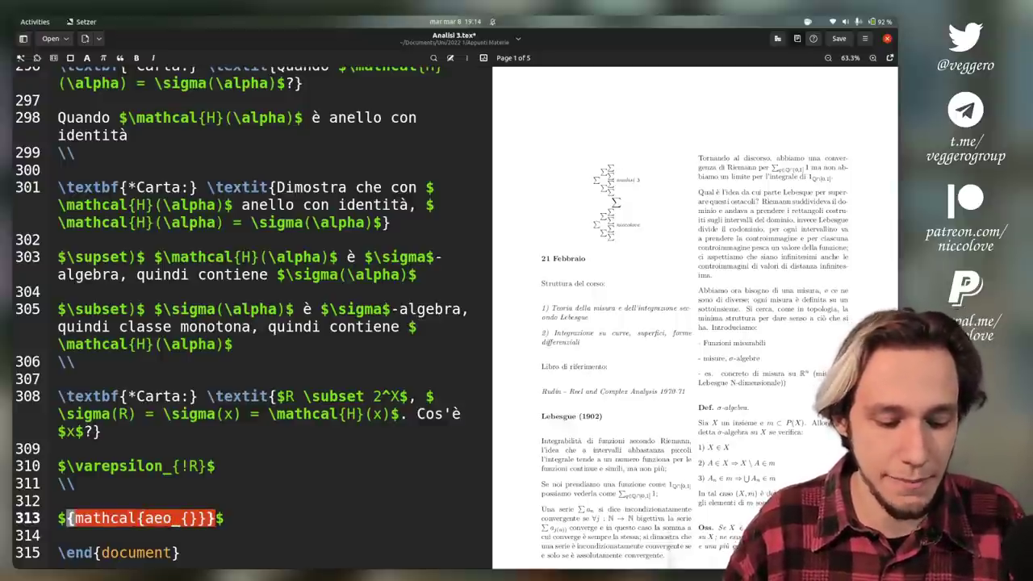
pyautogui.press('BackSpace')
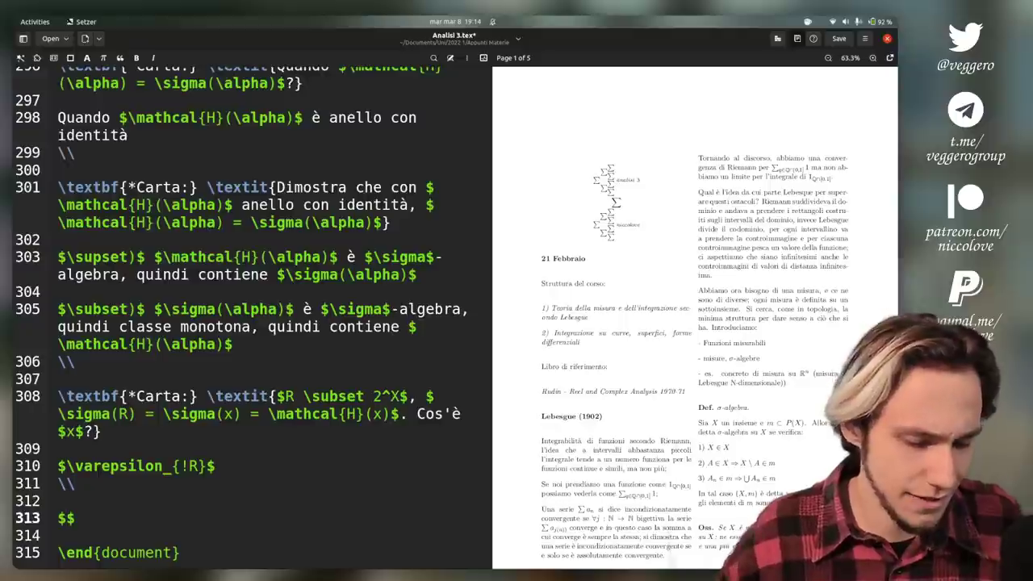
pyautogui.write('tn')
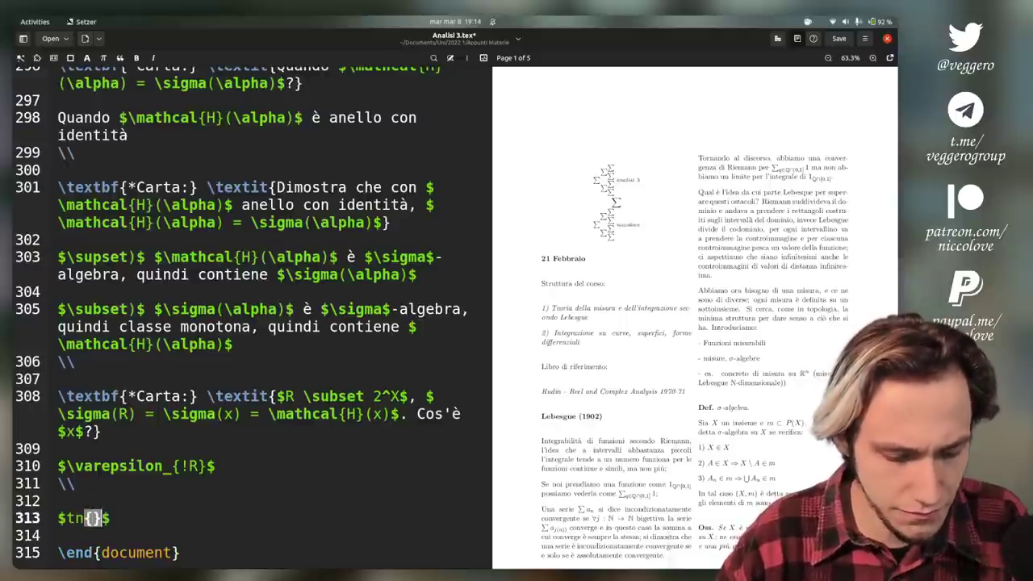
pyautogui.press('BackSpace')
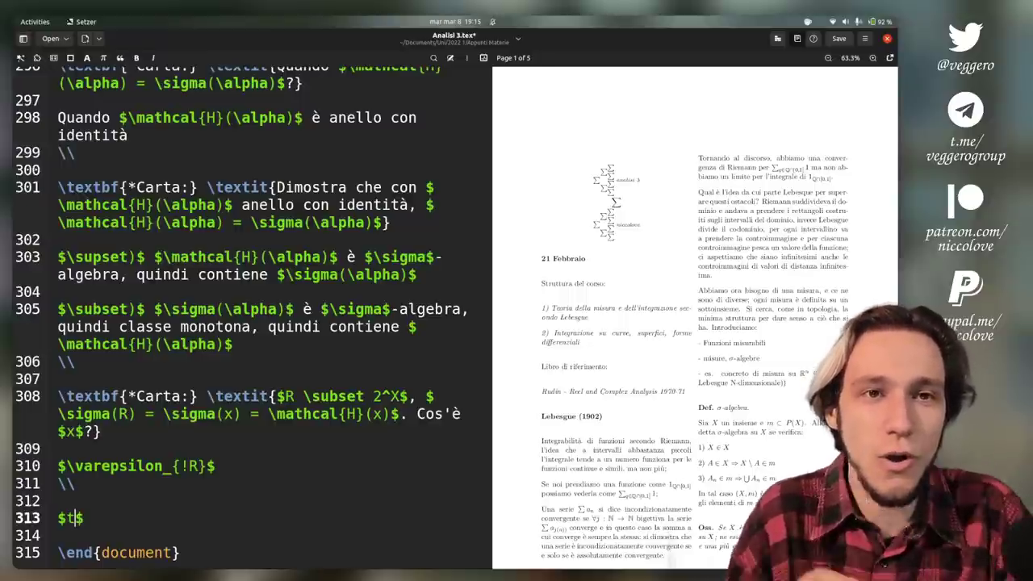
# Delete the example math expression on line 313 and the blank line above it, and save the document
pyautogui.scroll(15, 127, 447)
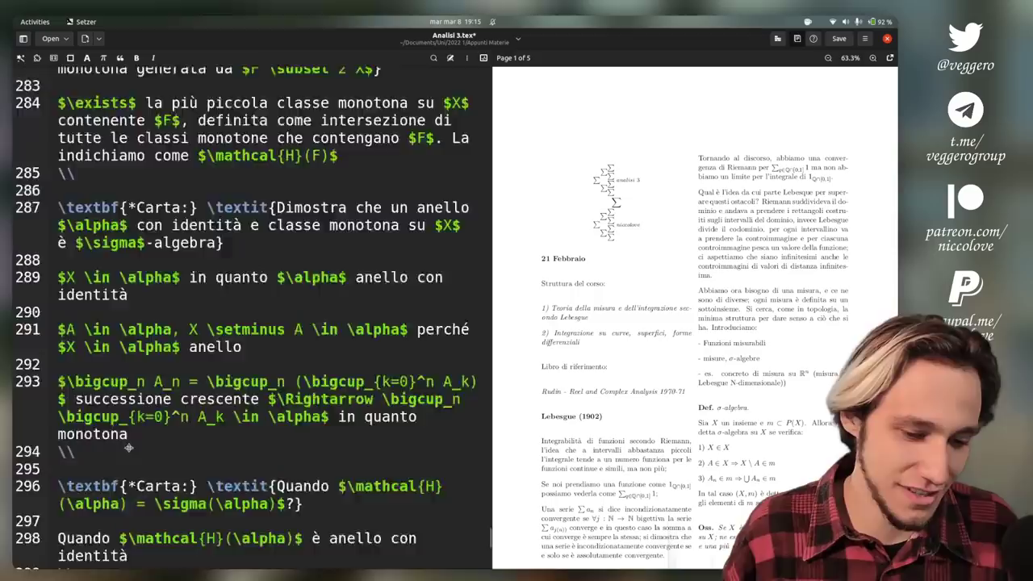
pyautogui.write('t$')
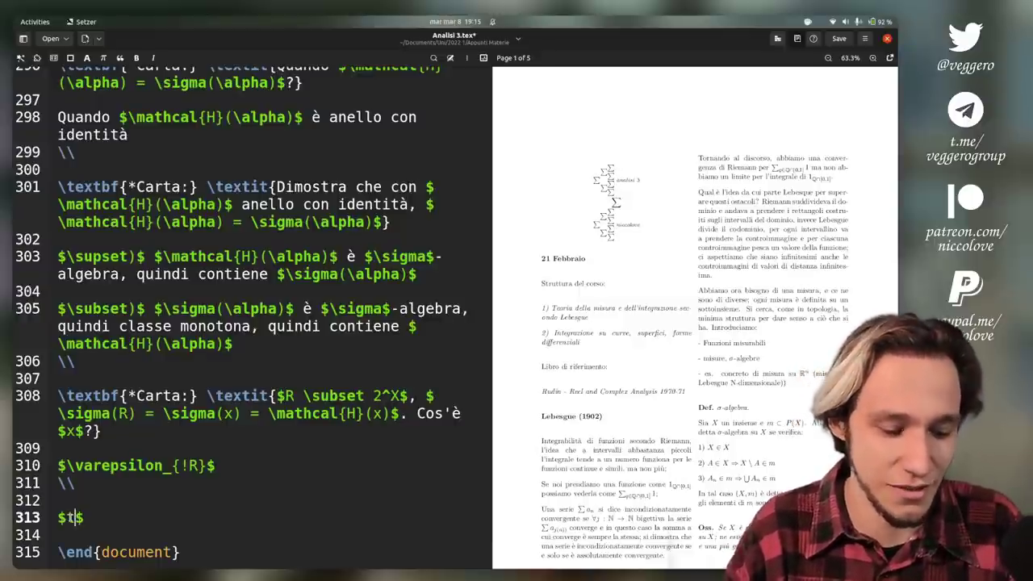
pyautogui.press('BackSpace')
pyautogui.press('BackSpace')
pyautogui.press('BackSpace')
pyautogui.press('BackSpace')
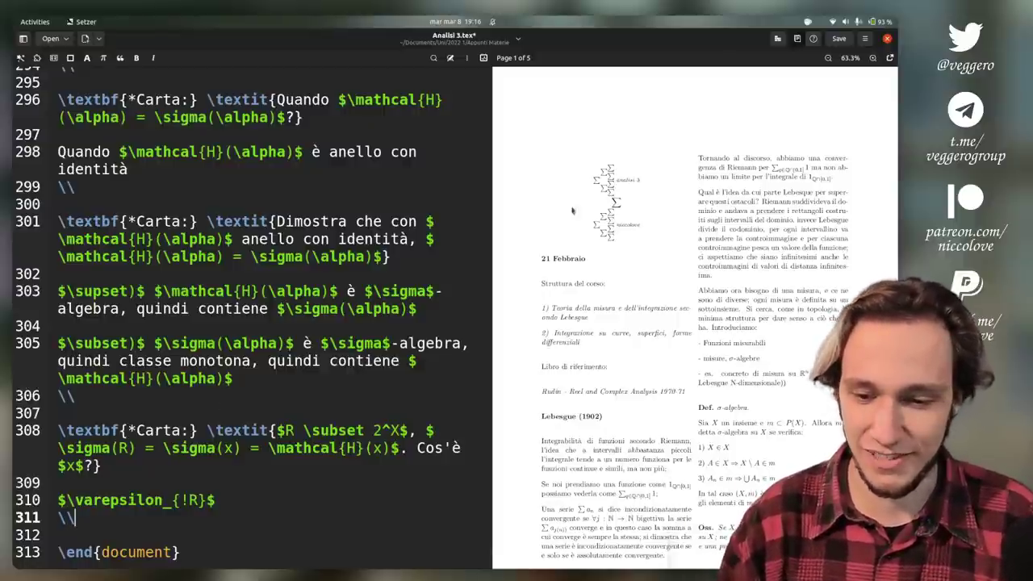
pyautogui.hotkey('ctrl', 's')
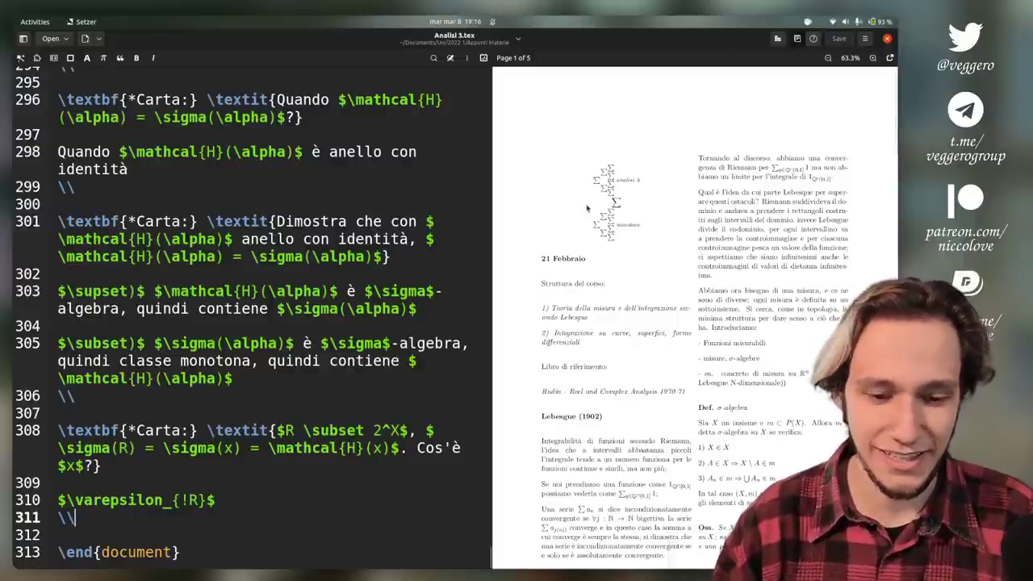
# Close all open windows: the LaTeX editor, the text editor with editor.html, and the Files window
pyautogui.click(888, 39)
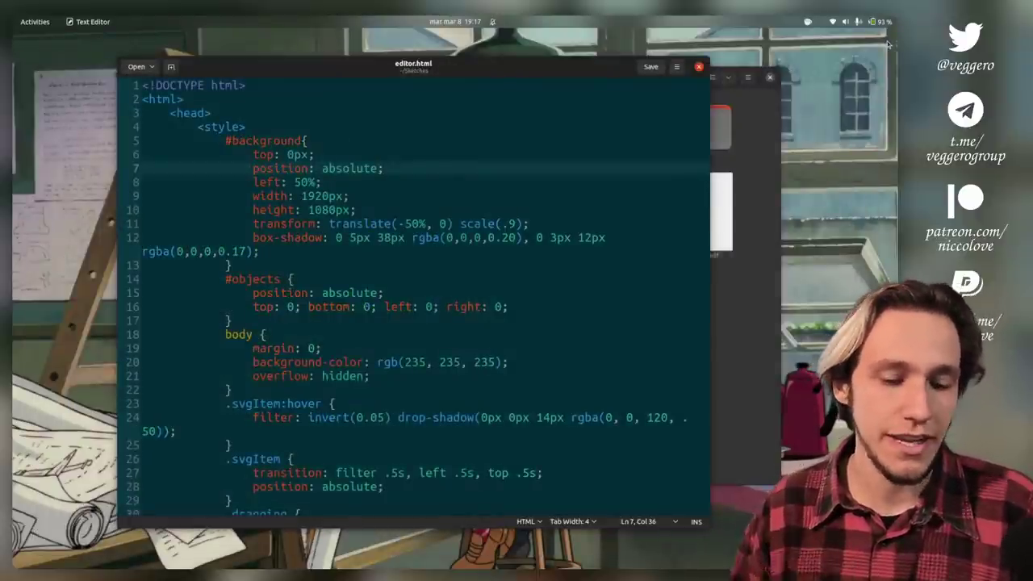
pyautogui.moveTo(575, 69); pyautogui.dragTo(627, 110)
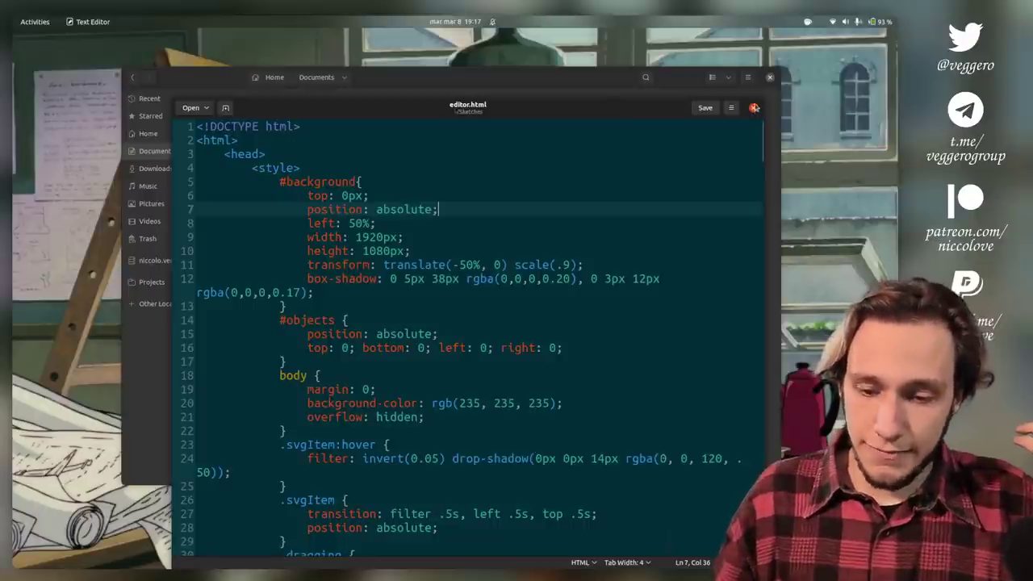
pyautogui.click(753, 108)
pyautogui.click(770, 77)
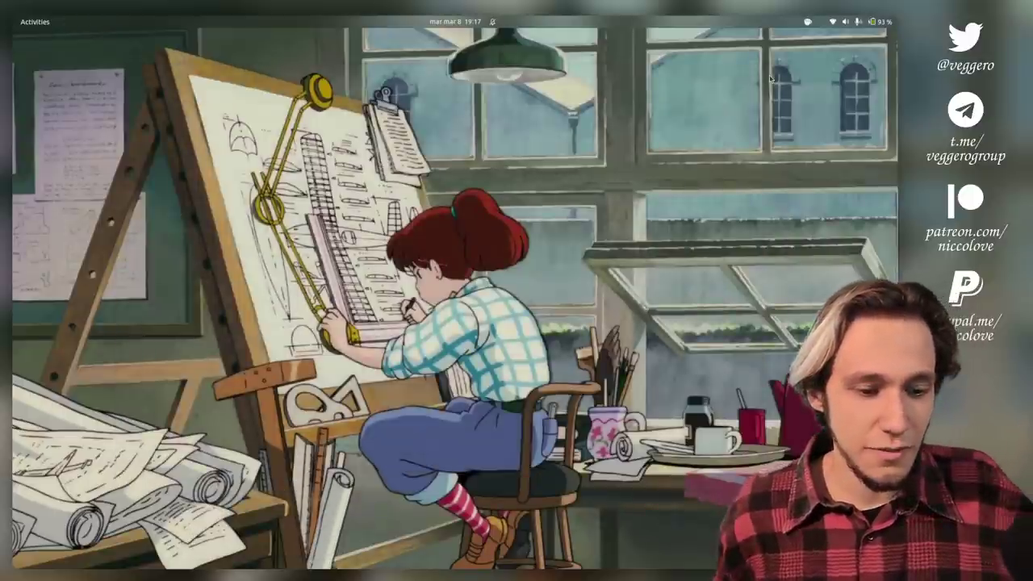